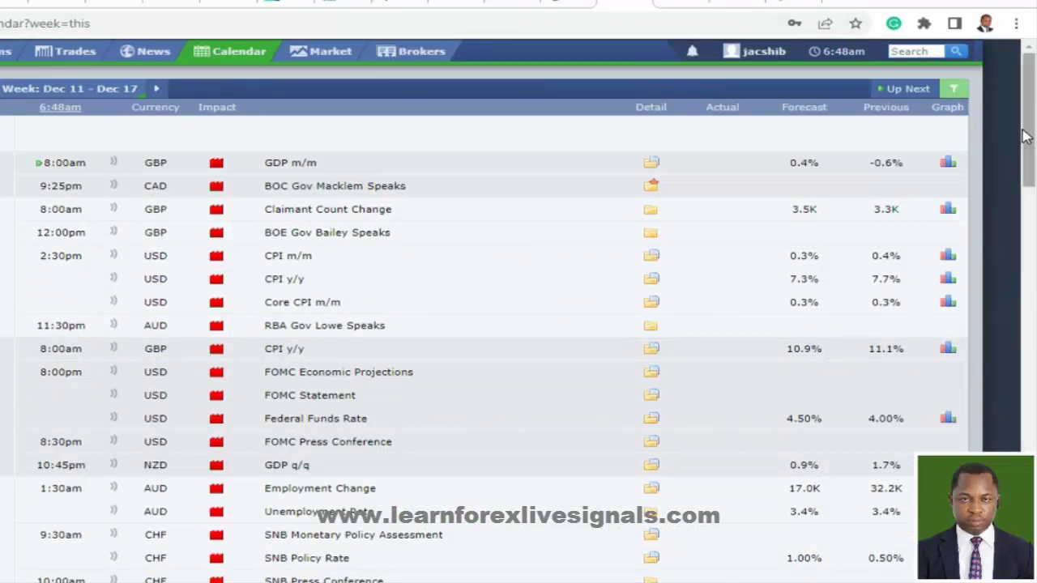
# Outline the high-impact markers of this week's calendar events in red with the pen, and clear the outline
pyautogui.scroll(-2, 1026, 146)
pyautogui.moveTo(1025, 146)
pyautogui.mouseDown()
pyautogui.moveTo(1027, 234)
pyautogui.moveTo(1025, 125)
pyautogui.mouseUp()
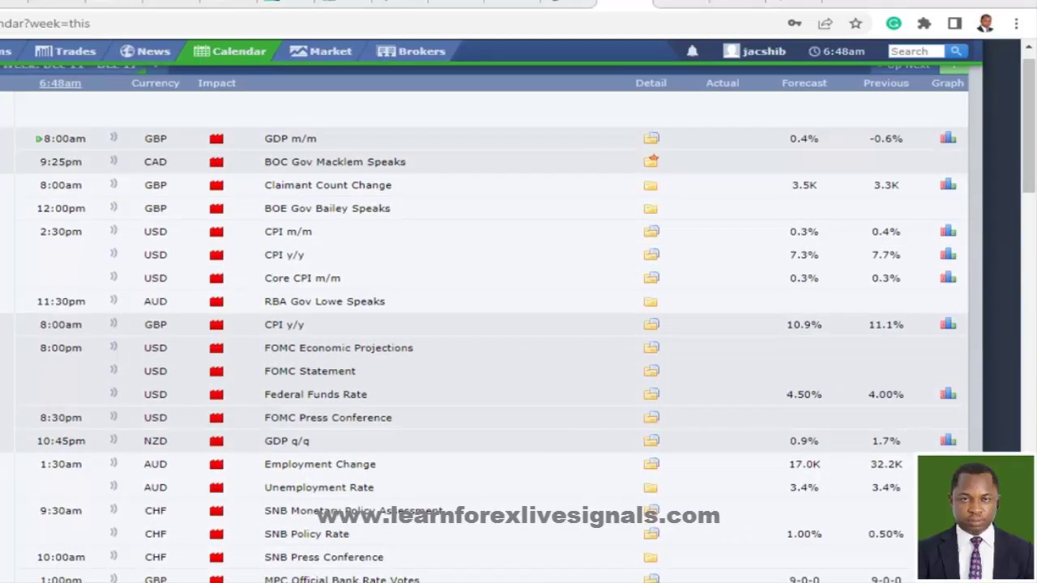
pyautogui.moveTo(241, 130)
pyautogui.mouseDown()
pyautogui.moveTo(201, 141)
pyautogui.moveTo(192, 536)
pyautogui.mouseUp()
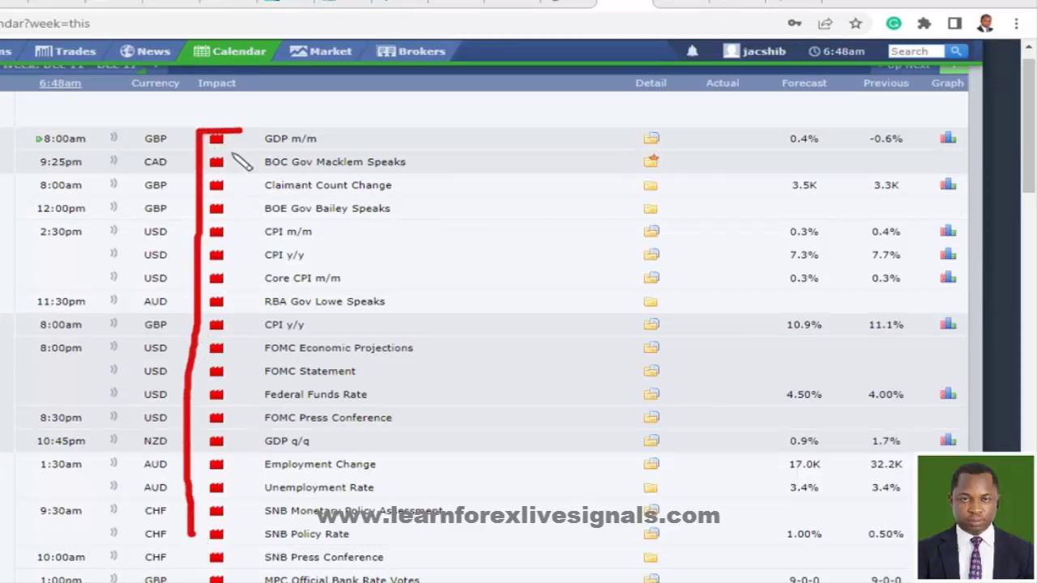
pyautogui.moveTo(241, 132); pyautogui.dragTo(245, 539)
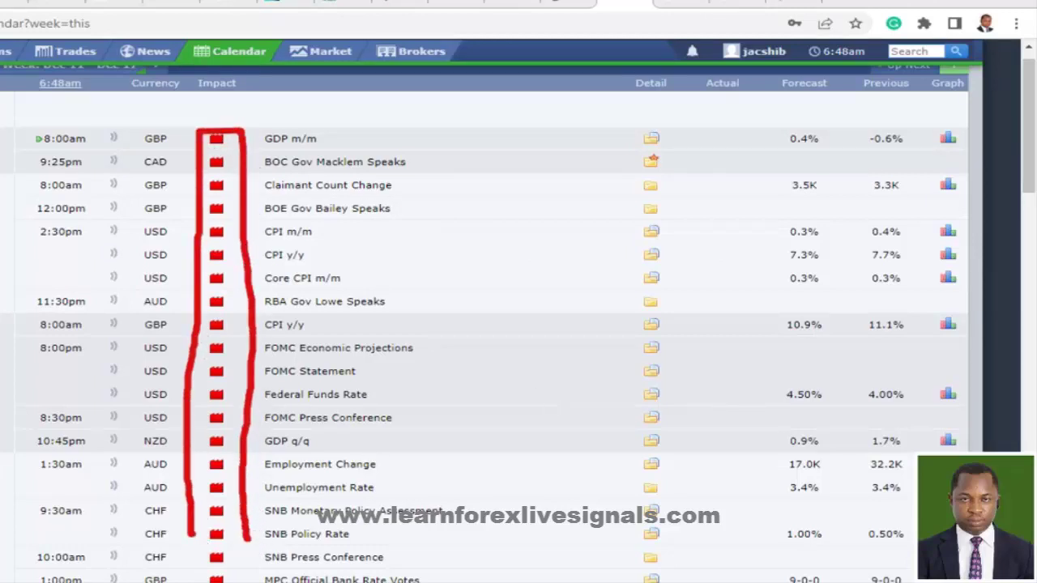
pyautogui.press('Escape')
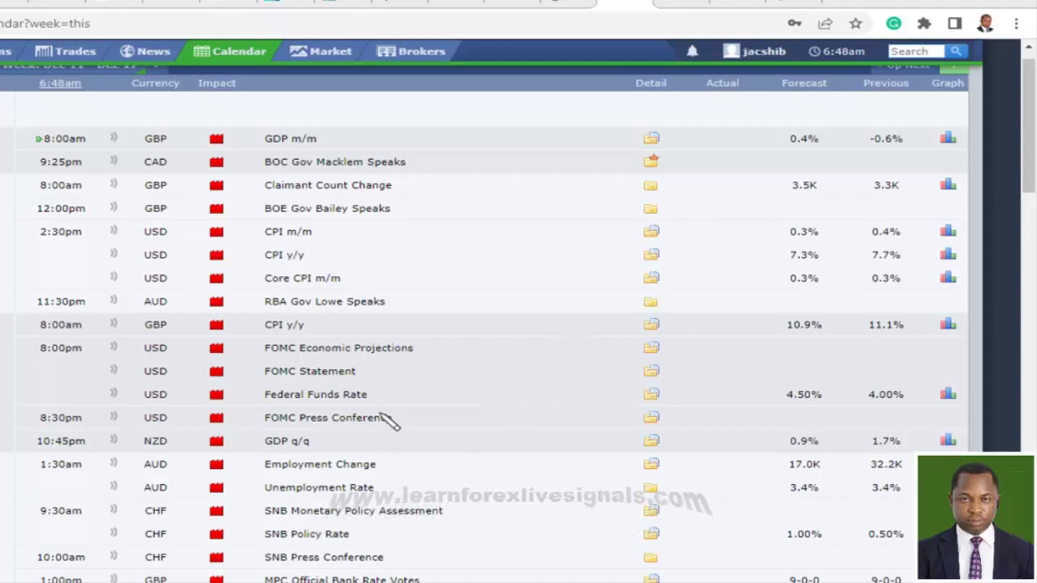
# Frame the calendar entries from FOMC Economic Projections to GDP q/q in red, and clear the frame
pyautogui.moveTo(201, 334)
pyautogui.mouseDown()
pyautogui.moveTo(292, 334)
pyautogui.moveTo(437, 408)
pyautogui.moveTo(161, 462)
pyautogui.mouseUp()
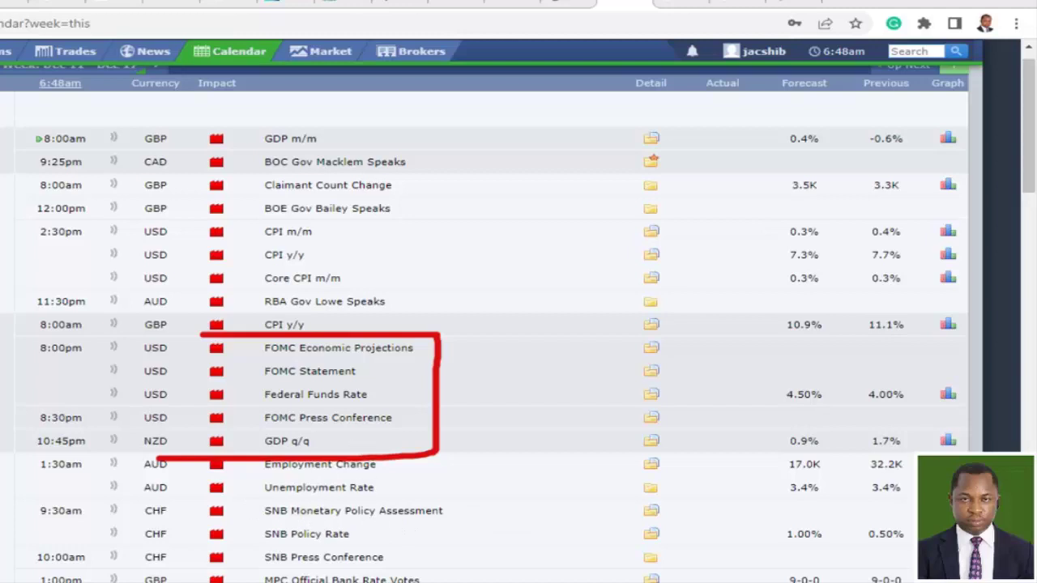
pyautogui.press('Escape')
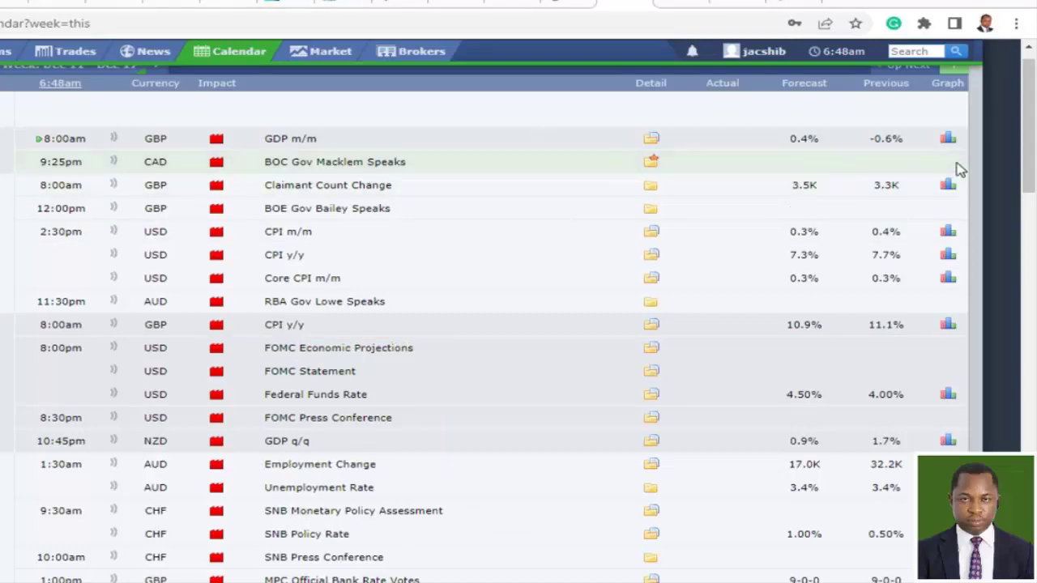
pyautogui.moveTo(1030, 137)
pyautogui.mouseDown()
pyautogui.moveTo(1027, 279)
pyautogui.moveTo(1023, 142)
pyautogui.mouseUp()
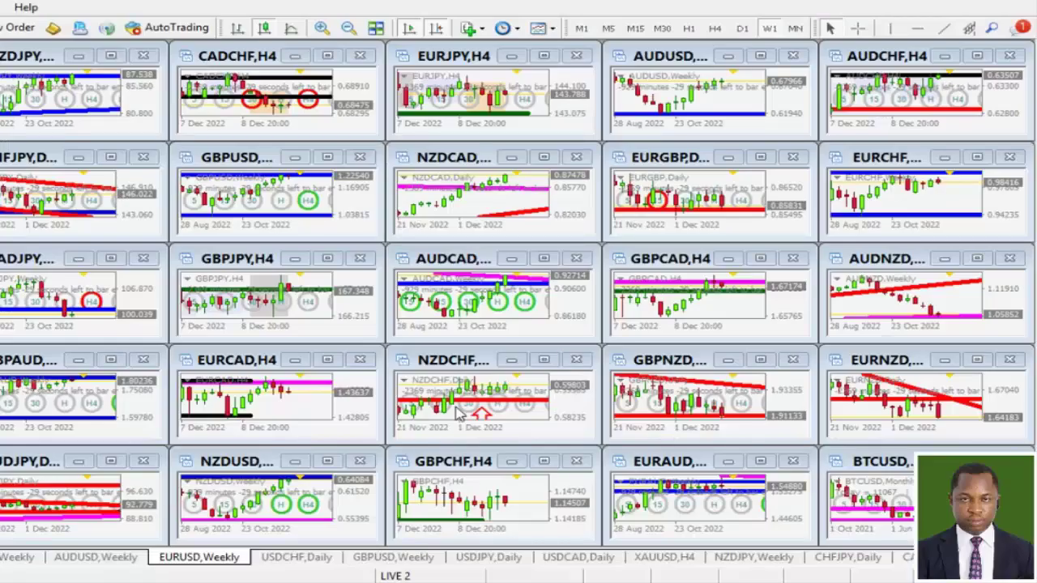
# Switch to the trading platform's maximized EURUSD weekly chart, underline its title in red, and clear the marks
pyautogui.click(215, 557)
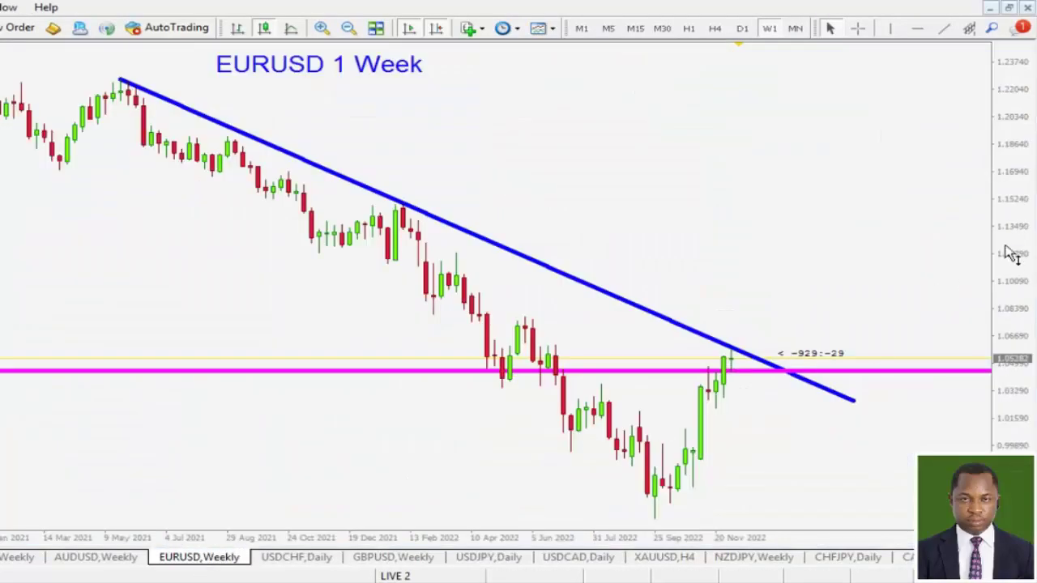
pyautogui.moveTo(1007, 229); pyautogui.dragTo(1008, 234)
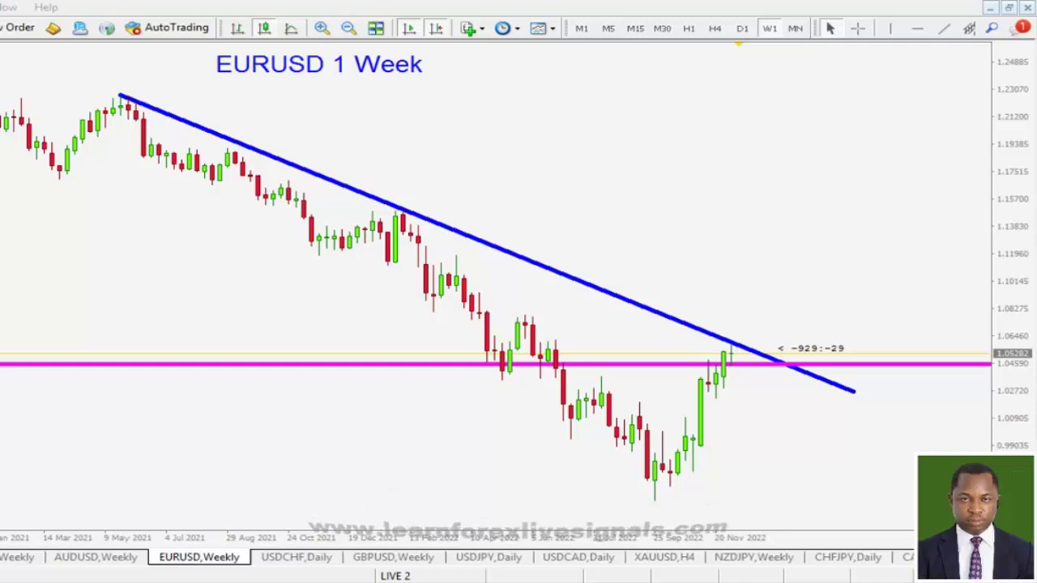
pyautogui.moveTo(212, 80); pyautogui.dragTo(417, 84)
pyautogui.click(447, 78)
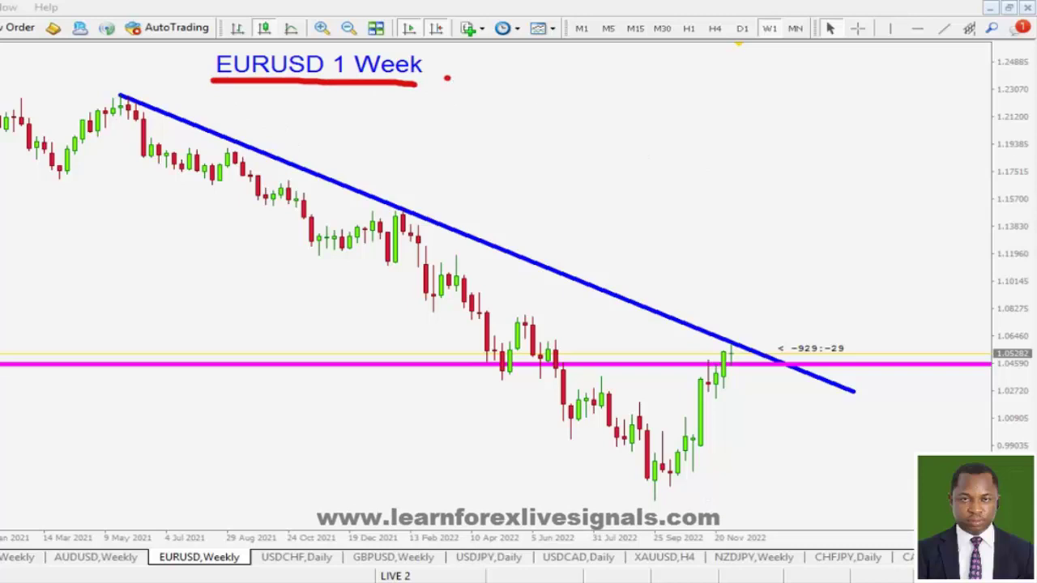
pyautogui.press('Escape')
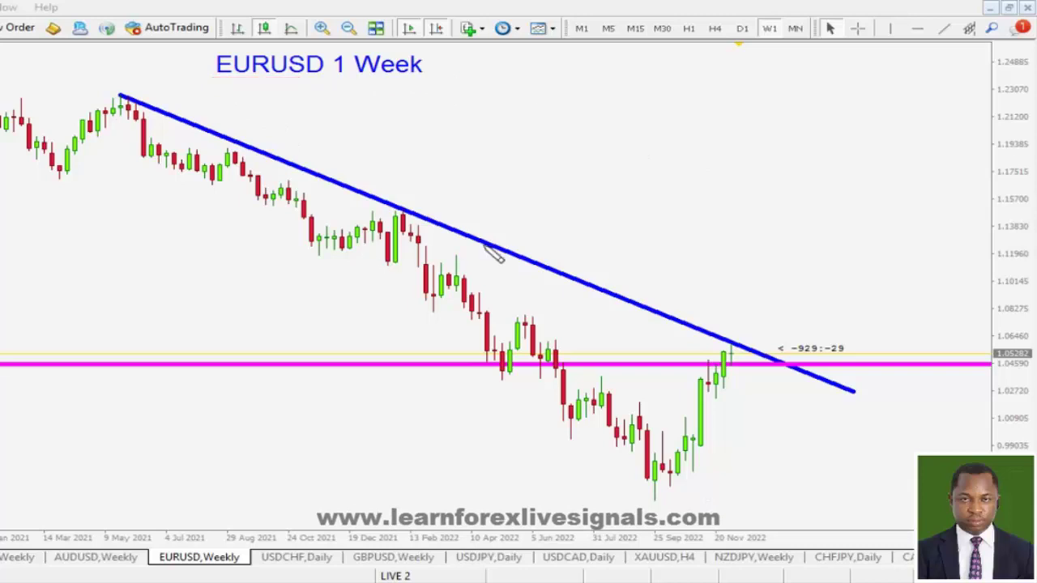
# Mark the three touch points of the descending blue trendline in red, trace dashes along it, and clear the marks
pyautogui.moveTo(136, 98)
pyautogui.mouseDown()
pyautogui.moveTo(139, 105)
pyautogui.moveTo(113, 98)
pyautogui.mouseUp()
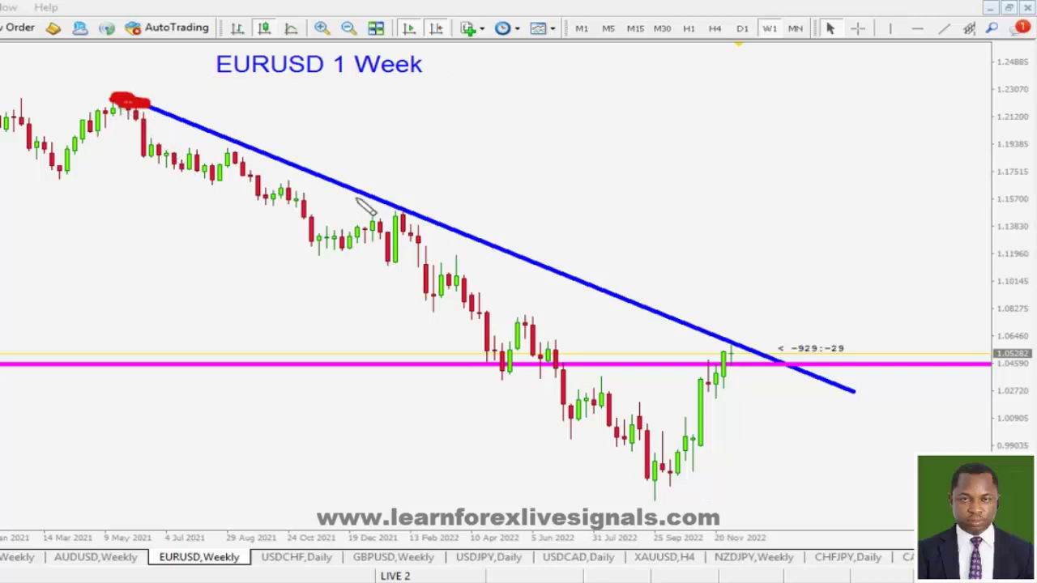
pyautogui.moveTo(405, 213); pyautogui.dragTo(397, 216)
pyautogui.moveTo(727, 339)
pyautogui.mouseDown()
pyautogui.moveTo(738, 341)
pyautogui.moveTo(724, 346)
pyautogui.mouseUp()
pyautogui.moveTo(129, 103); pyautogui.dragTo(176, 125)
pyautogui.moveTo(243, 147); pyautogui.dragTo(305, 172)
pyautogui.moveTo(353, 188); pyautogui.dragTo(389, 205)
pyautogui.moveTo(421, 220); pyautogui.dragTo(500, 244)
pyautogui.moveTo(572, 267); pyautogui.dragTo(625, 290)
pyautogui.moveTo(654, 304); pyautogui.dragTo(730, 340)
pyautogui.moveTo(752, 347); pyautogui.dragTo(756, 350)
pyautogui.press('Escape')
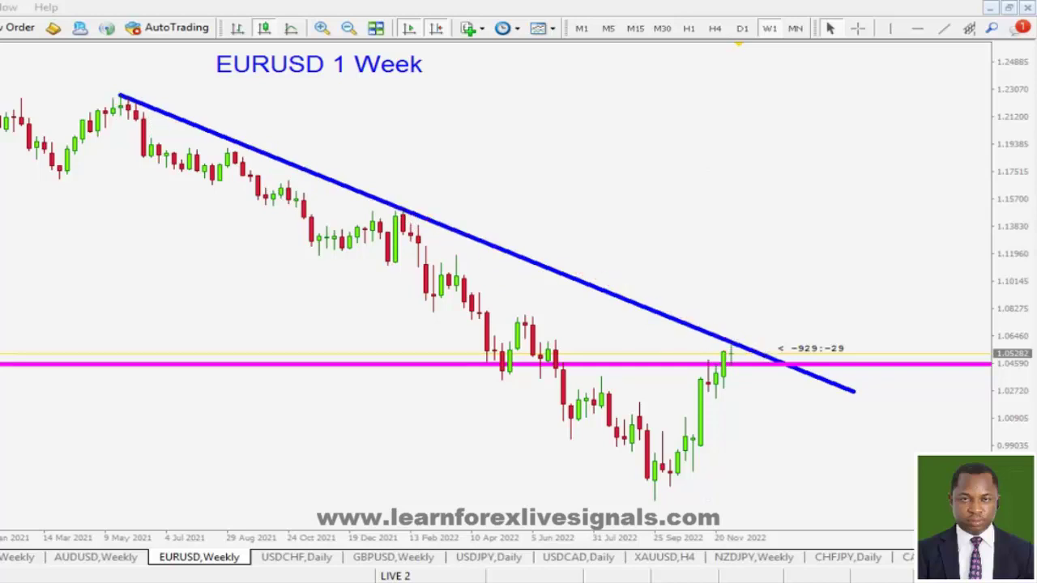
# Enlarge the weekly candles and stretch the price scale, then box the latest candle in red and undo the box
pyautogui.click(321, 27)
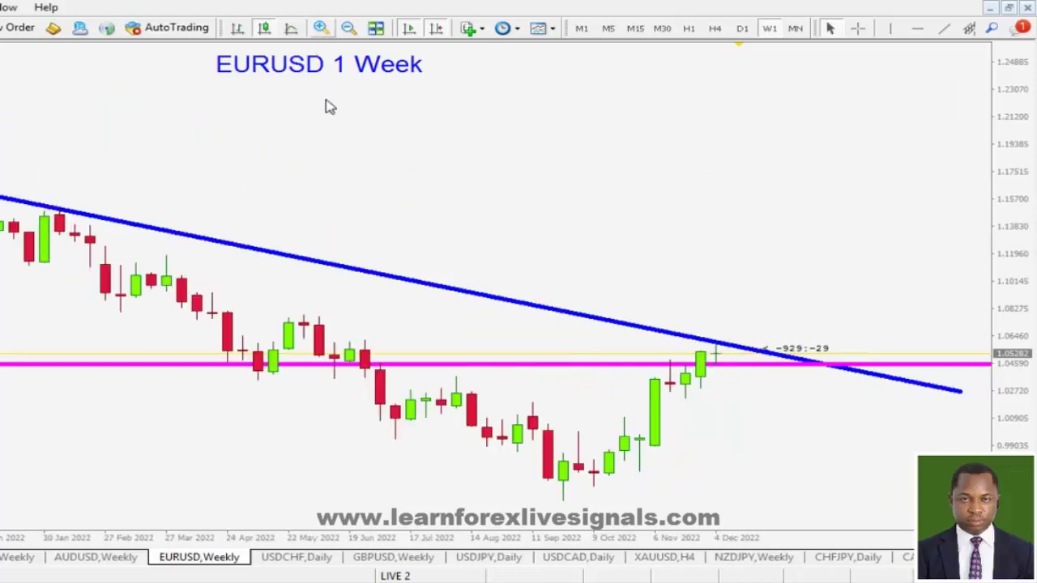
pyautogui.moveTo(1008, 346); pyautogui.dragTo(1019, 311)
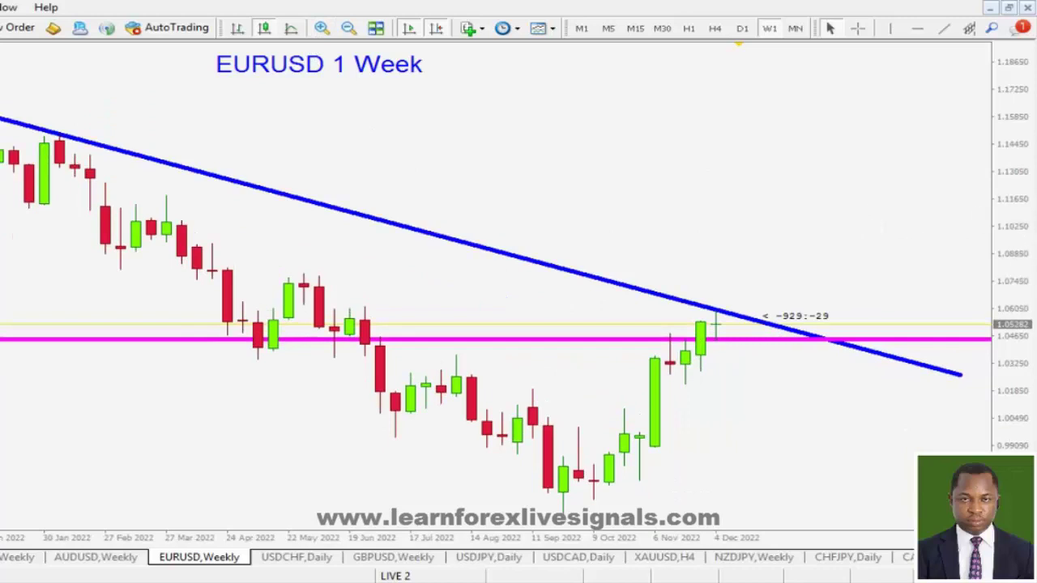
pyautogui.hotkey('ctrl', '2')
pyautogui.moveTo(730, 341)
pyautogui.mouseDown()
pyautogui.moveTo(731, 323)
pyautogui.moveTo(714, 306)
pyautogui.moveTo(698, 328)
pyautogui.moveTo(704, 347)
pyautogui.moveTo(732, 345)
pyautogui.mouseUp()
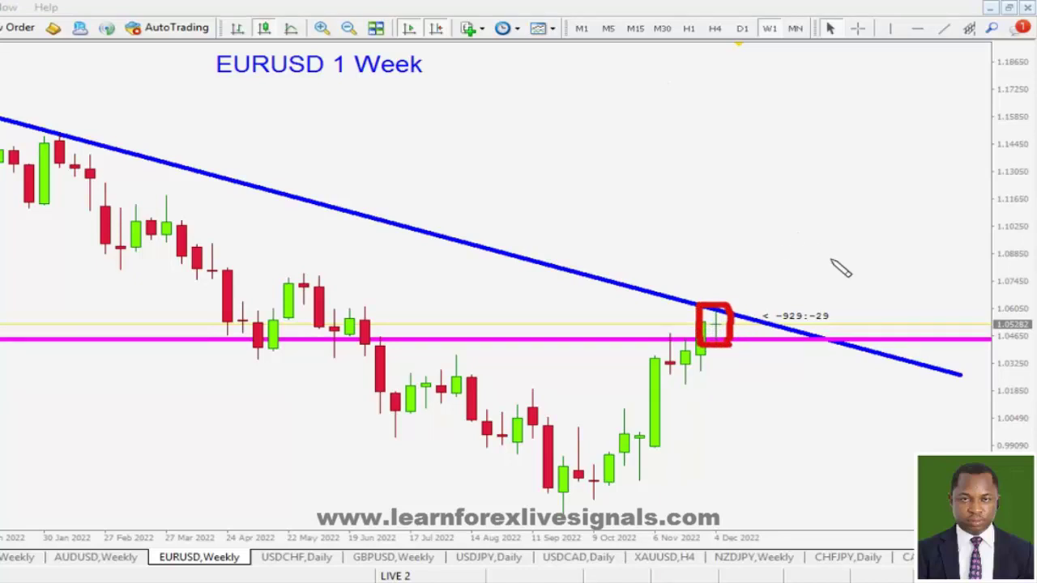
pyautogui.hotkey('ctrl', 'z')
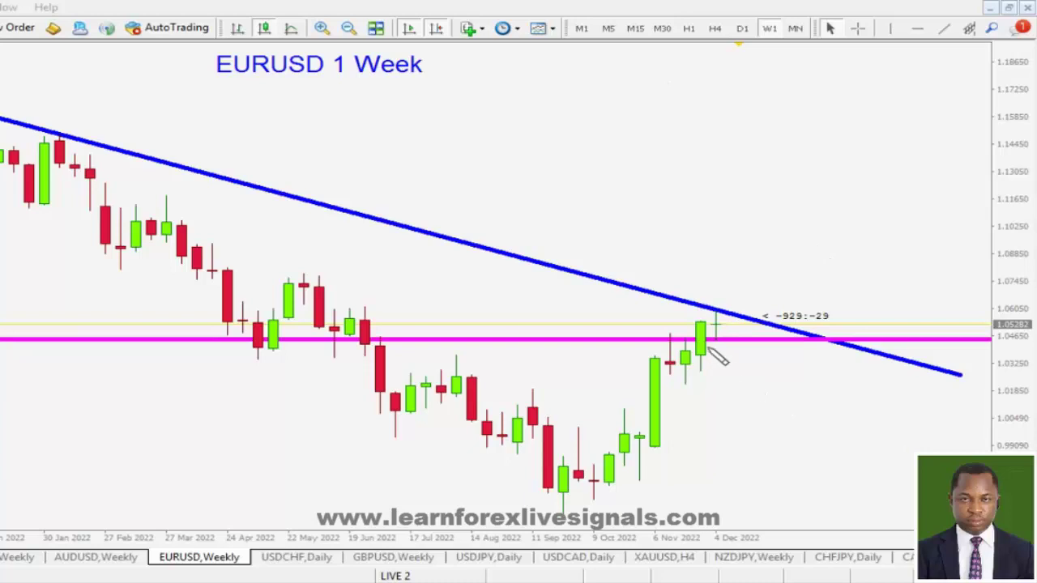
# Box the latest weekly candle in red with one arrow up and one arrow down from it, and clear the drawing
pyautogui.moveTo(730, 338)
pyautogui.mouseDown()
pyautogui.moveTo(728, 307)
pyautogui.moveTo(695, 324)
pyautogui.moveTo(729, 342)
pyautogui.moveTo(742, 243)
pyautogui.mouseUp()
pyautogui.moveTo(732, 261); pyautogui.dragTo(754, 263)
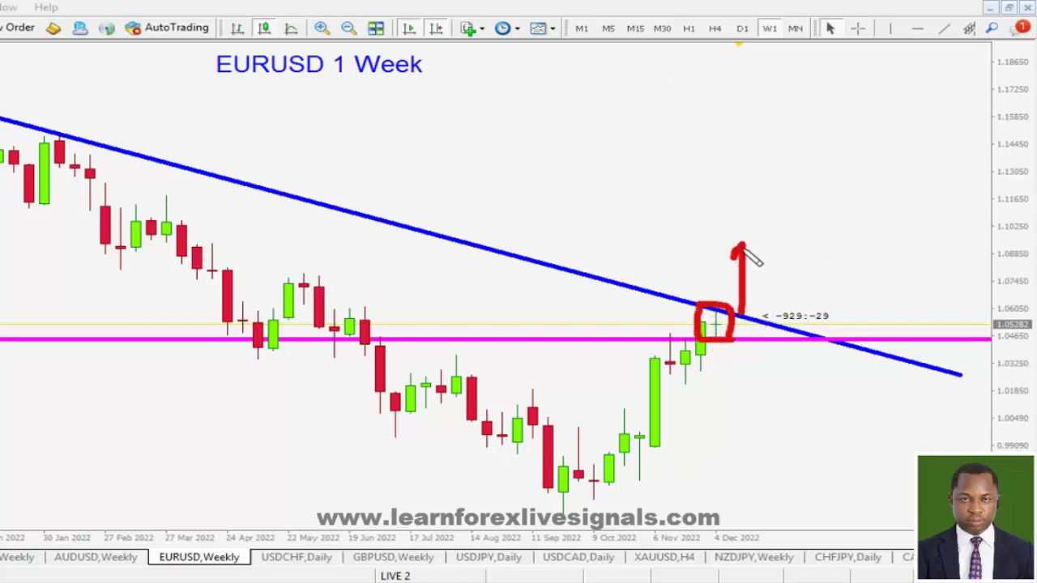
pyautogui.moveTo(746, 337)
pyautogui.mouseDown()
pyautogui.moveTo(762, 426)
pyautogui.moveTo(774, 409)
pyautogui.mouseUp()
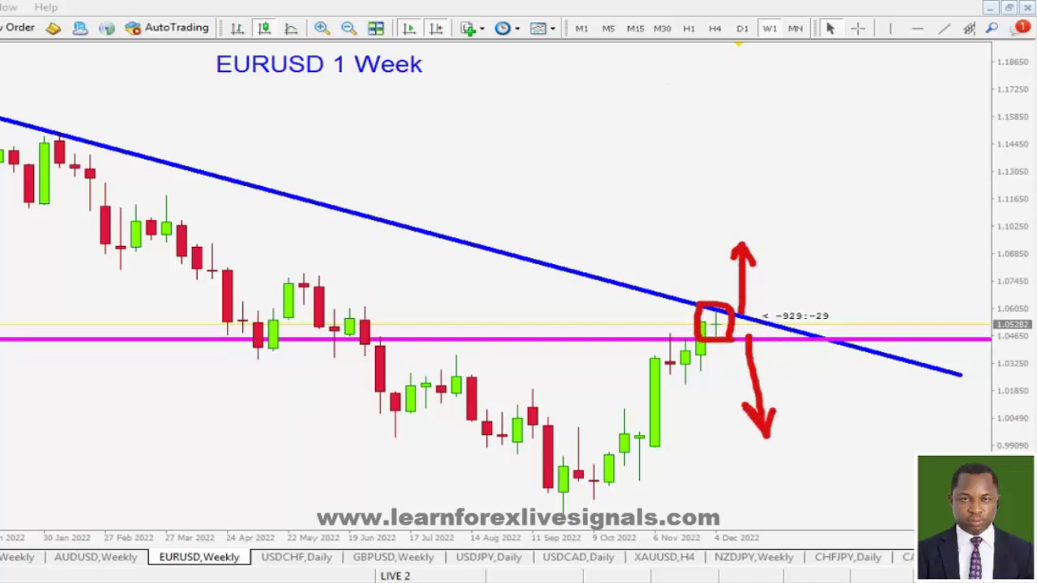
pyautogui.press('e')
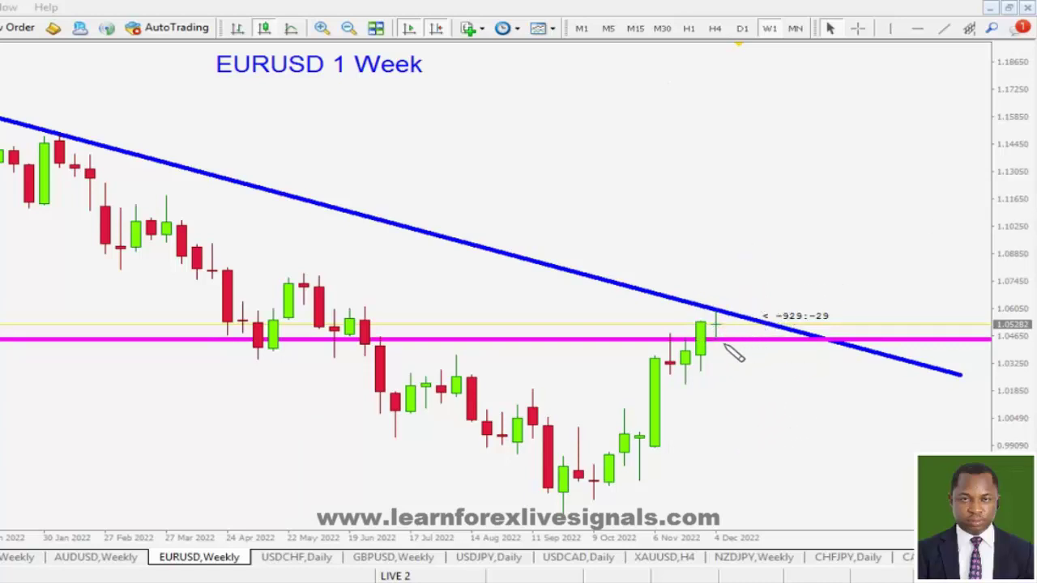
# Redraw the red box with breakout arrows around the latest weekly candle, place a cross beside the upward arrow, and clear everything
pyautogui.moveTo(724, 345)
pyautogui.mouseDown()
pyautogui.moveTo(734, 324)
pyautogui.moveTo(726, 306)
pyautogui.moveTo(702, 317)
pyautogui.moveTo(729, 347)
pyautogui.mouseUp()
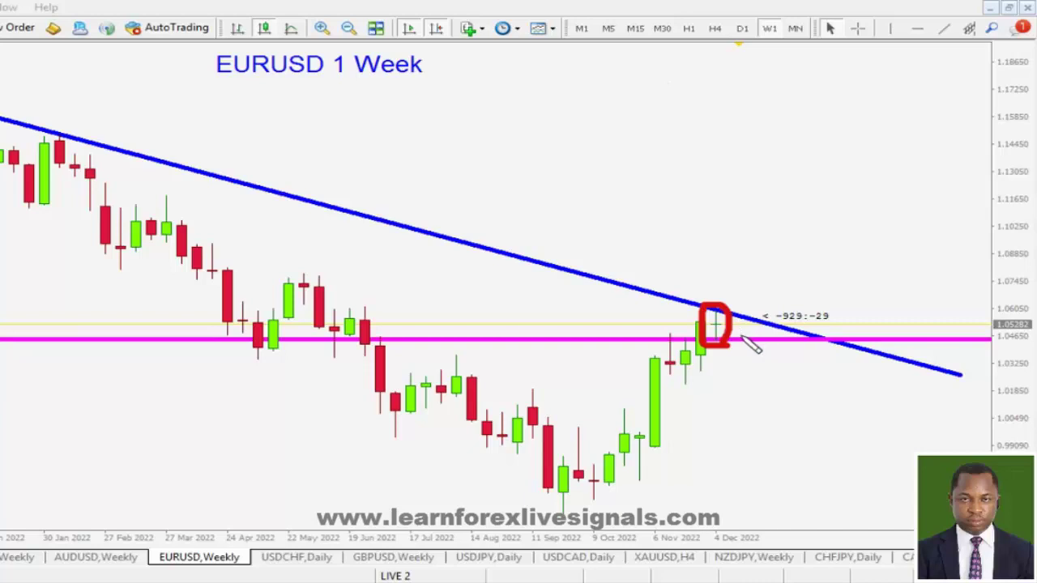
pyautogui.moveTo(737, 320)
pyautogui.mouseDown()
pyautogui.moveTo(727, 285)
pyautogui.moveTo(755, 287)
pyautogui.mouseUp()
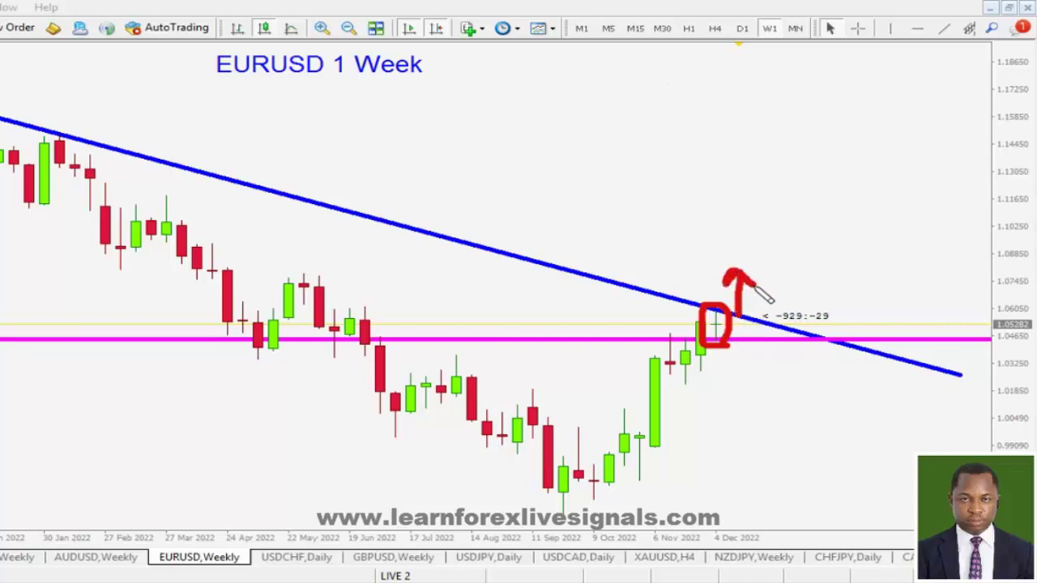
pyautogui.moveTo(744, 337)
pyautogui.mouseDown()
pyautogui.moveTo(746, 415)
pyautogui.moveTo(757, 386)
pyautogui.mouseUp()
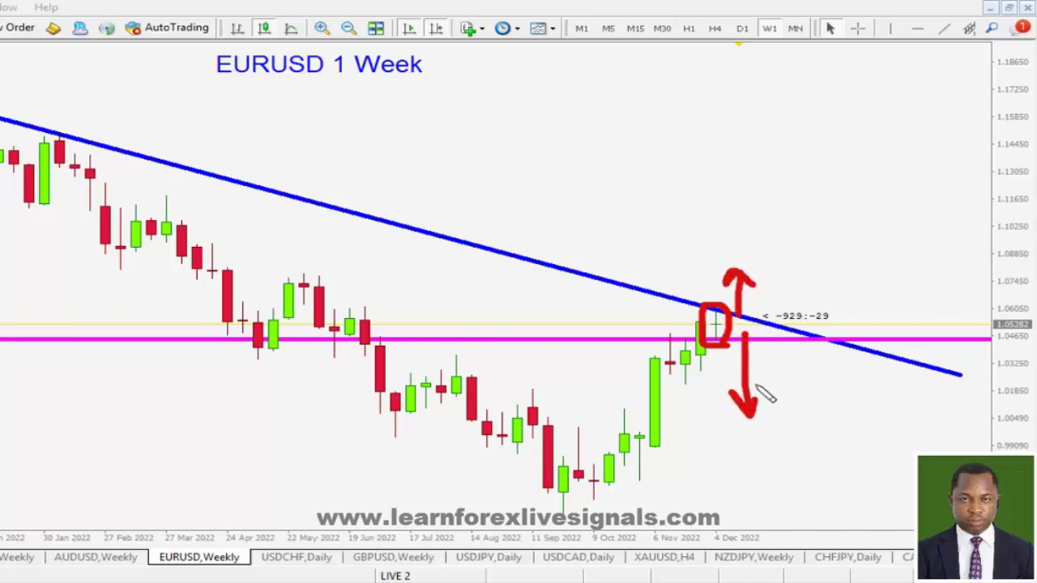
pyautogui.moveTo(763, 277); pyautogui.dragTo(790, 302)
pyautogui.moveTo(788, 278); pyautogui.dragTo(770, 308)
pyautogui.press('Escape')
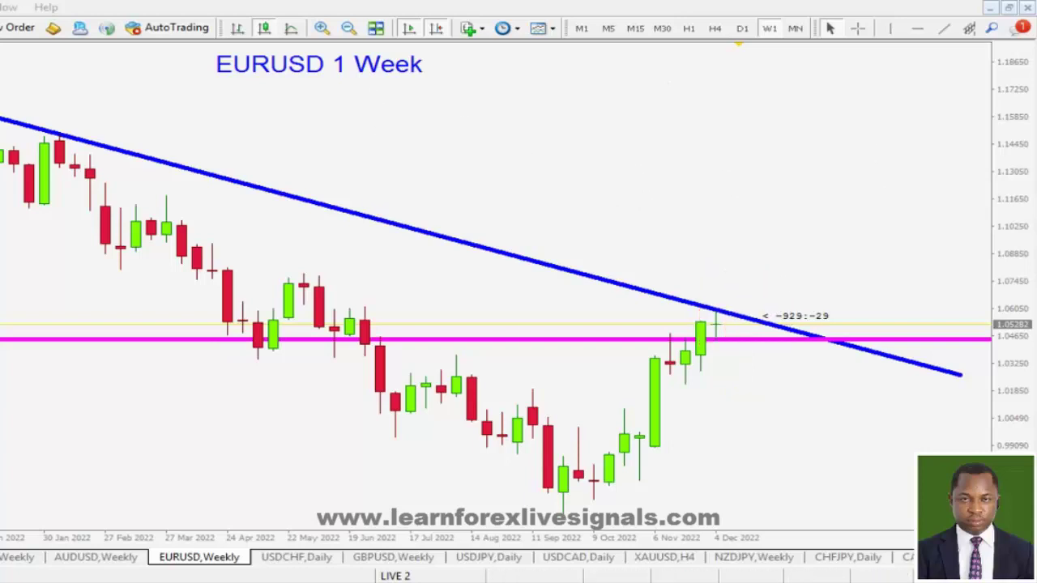
# Circle the latest weekly candle in red, trace the trendline leading to it, and clear the marks
pyautogui.moveTo(727, 343)
pyautogui.mouseDown()
pyautogui.moveTo(706, 303)
pyautogui.moveTo(700, 333)
pyautogui.moveTo(744, 332)
pyautogui.mouseUp()
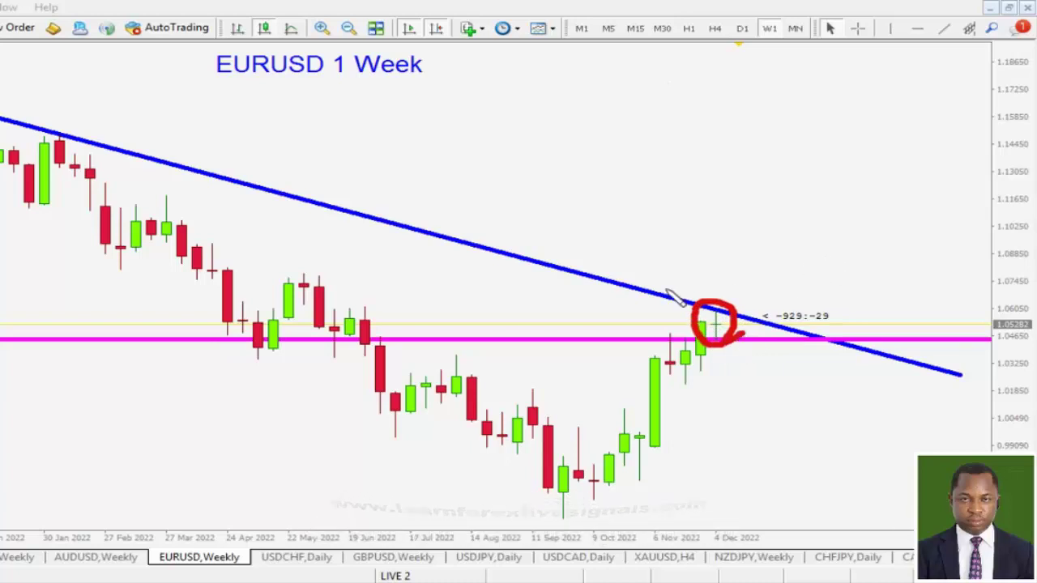
pyautogui.moveTo(548, 267); pyautogui.dragTo(587, 279)
pyautogui.moveTo(600, 282)
pyautogui.mouseDown()
pyautogui.moveTo(675, 307)
pyautogui.moveTo(691, 299)
pyautogui.mouseUp()
pyautogui.press('e')
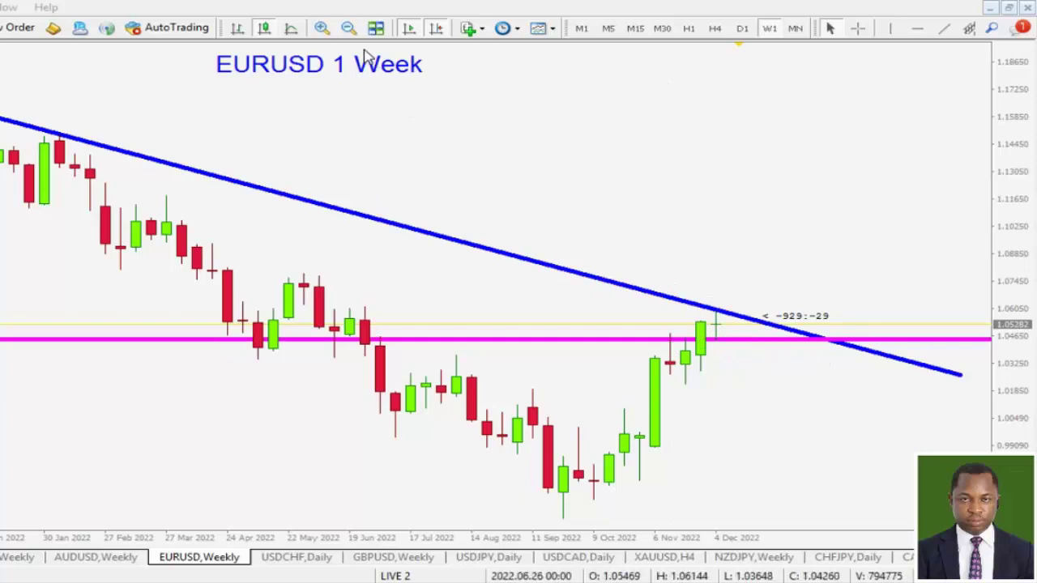
# Zoom the weekly chart out, sketch a drop and rebound from the latest candle, circle the area in red, and clear it
pyautogui.click(348, 28)
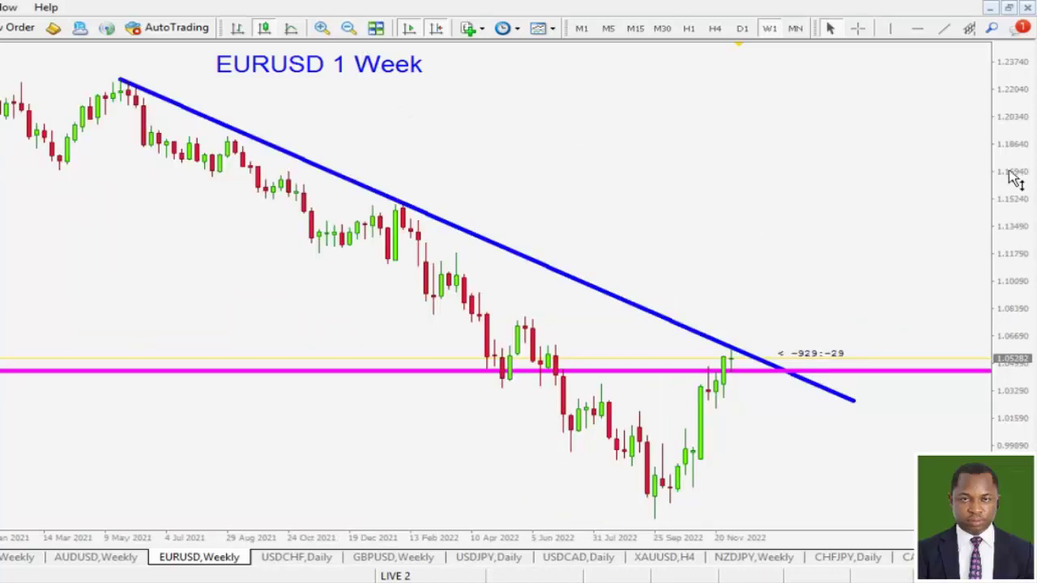
pyautogui.moveTo(1014, 180); pyautogui.dragTo(1010, 197)
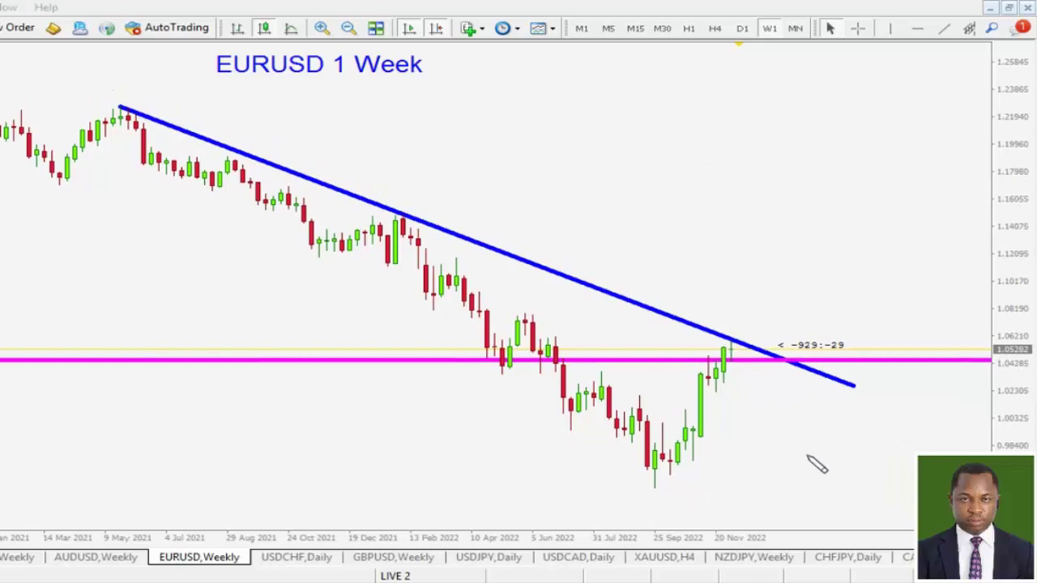
pyautogui.moveTo(735, 346)
pyautogui.mouseDown()
pyautogui.moveTo(757, 395)
pyautogui.moveTo(764, 359)
pyautogui.moveTo(773, 361)
pyautogui.mouseUp()
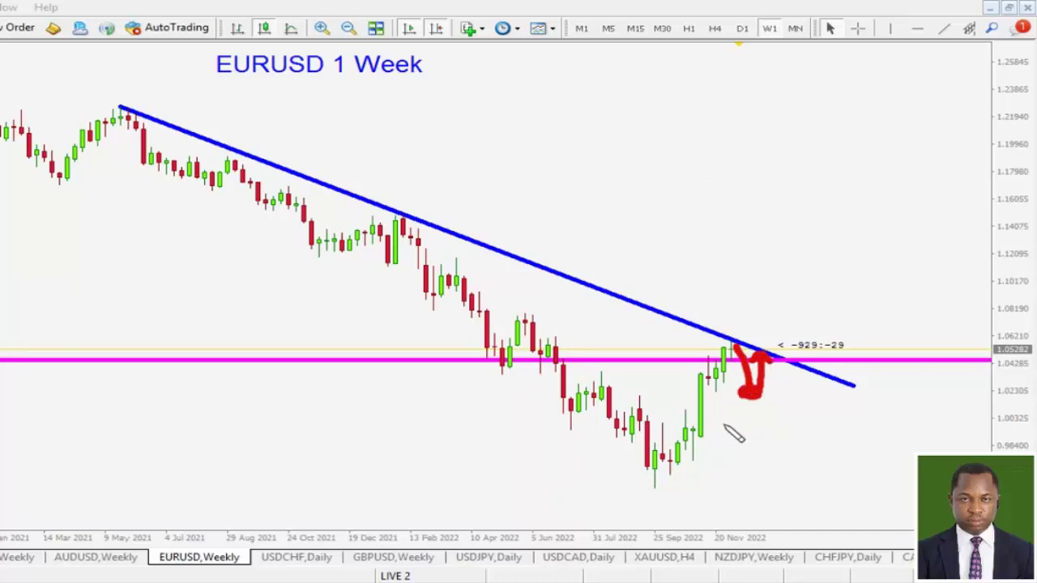
pyautogui.moveTo(725, 426)
pyautogui.mouseDown()
pyautogui.moveTo(684, 316)
pyautogui.moveTo(857, 393)
pyautogui.mouseUp()
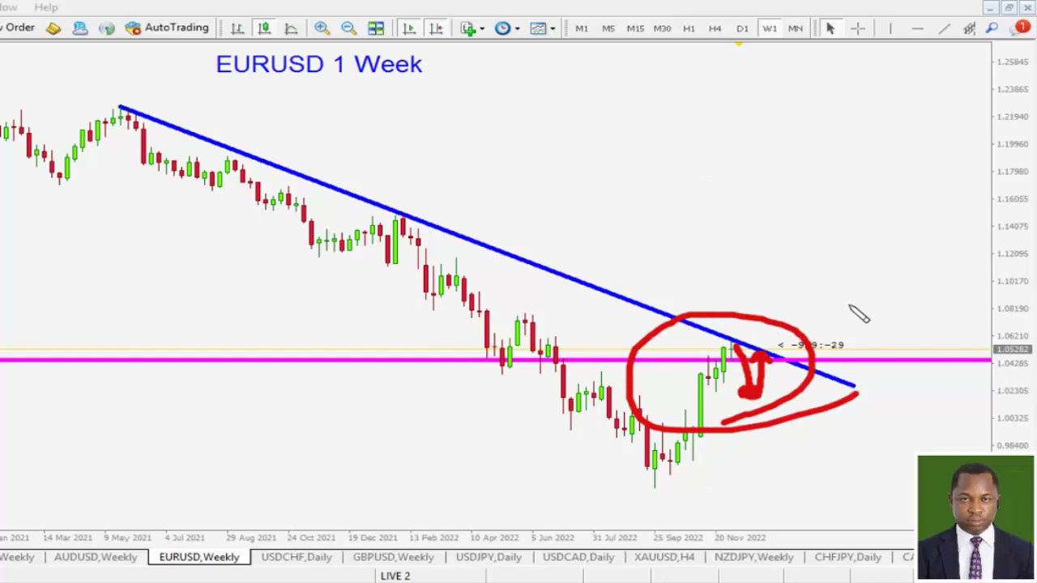
pyautogui.press('e')
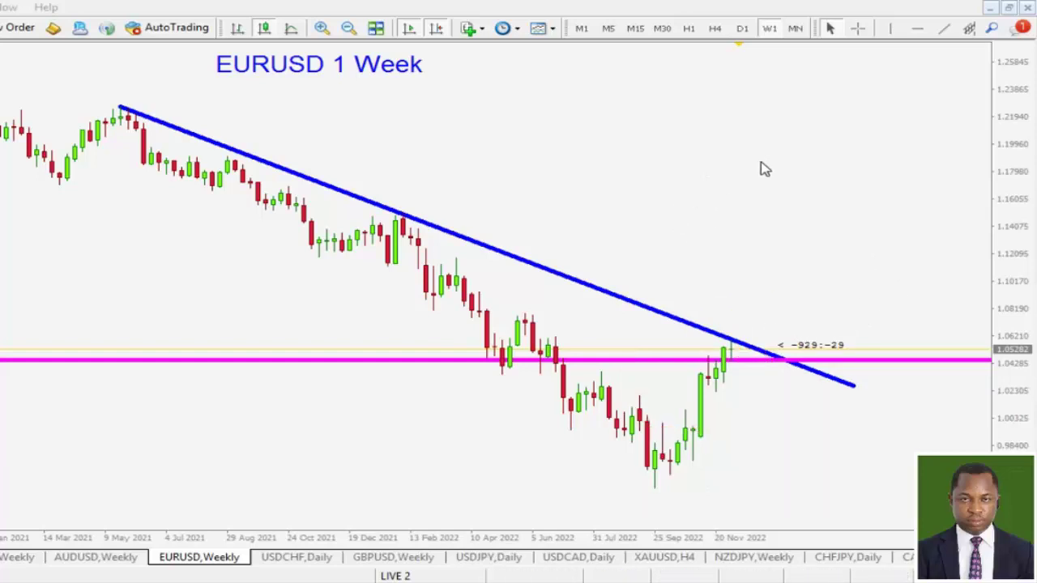
# Switch EURUSD to the daily timeframe, zoom in on the candles, and outline the range between the red lines, undoing the outline
pyautogui.click(742, 28)
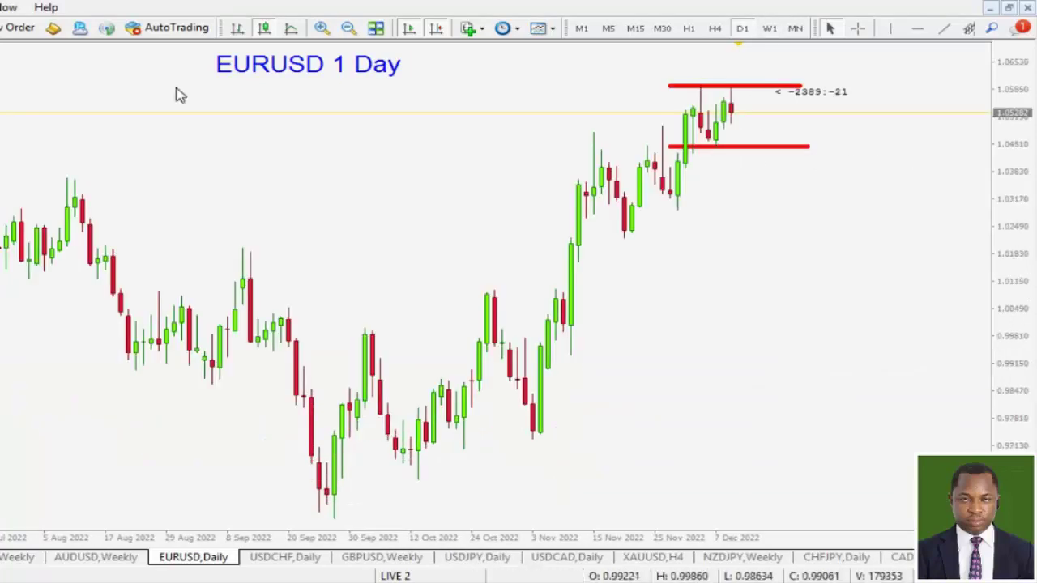
pyautogui.click(322, 28)
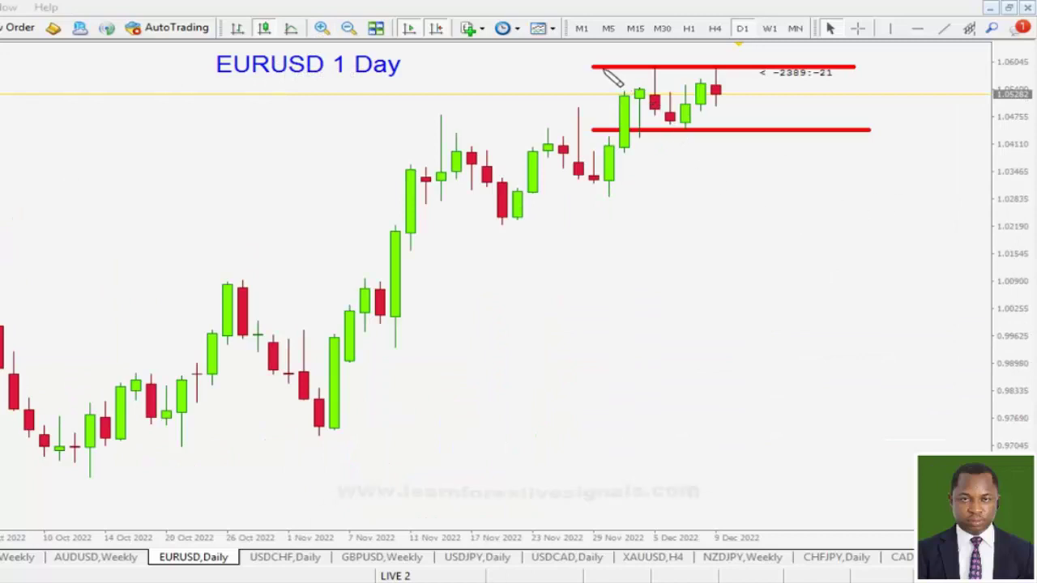
pyautogui.moveTo(601, 68)
pyautogui.mouseDown()
pyautogui.moveTo(613, 128)
pyautogui.moveTo(798, 135)
pyautogui.moveTo(794, 78)
pyautogui.moveTo(585, 61)
pyautogui.mouseUp()
pyautogui.hotkey('ctrl', 'z')
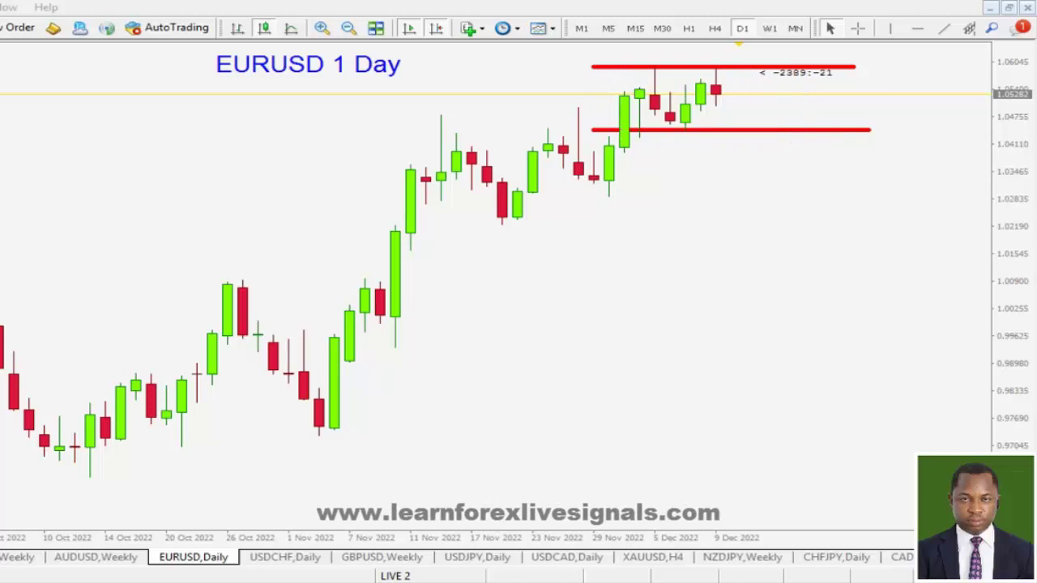
# Draw a downward arrow from the latest daily candle, clear it, and redraw it in black through the lower red line
pyautogui.moveTo(727, 98)
pyautogui.mouseDown()
pyautogui.moveTo(753, 132)
pyautogui.moveTo(753, 100)
pyautogui.moveTo(774, 99)
pyautogui.moveTo(766, 93)
pyautogui.moveTo(750, 184)
pyautogui.mouseUp()
pyautogui.press('e')
pyautogui.moveTo(742, 95)
pyautogui.mouseDown()
pyautogui.moveTo(742, 160)
pyautogui.moveTo(731, 147)
pyautogui.moveTo(755, 145)
pyautogui.mouseUp()
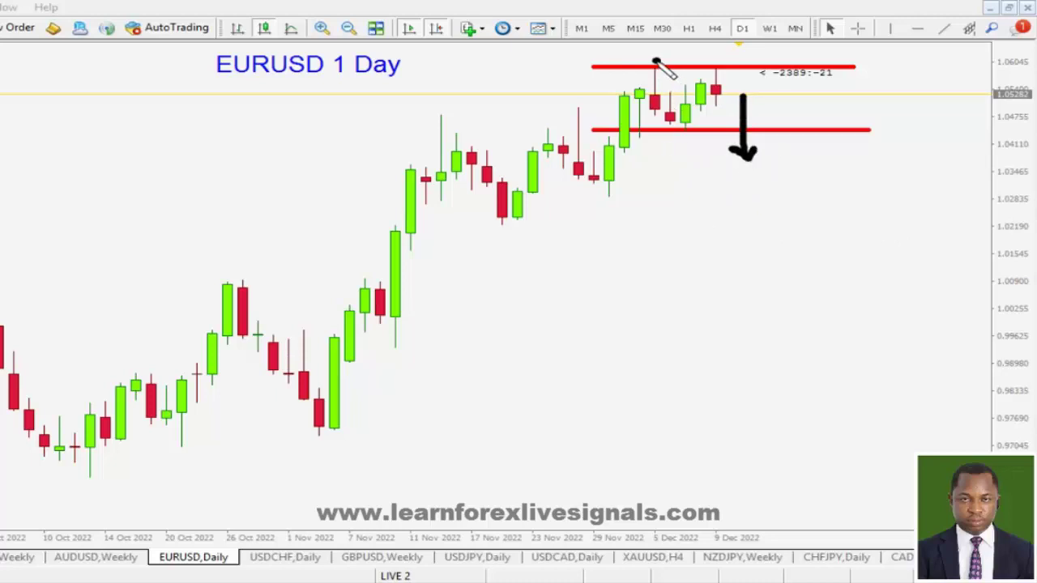
# Circle both highs at the upper red line, extend the black path with a pullback and second drop, add a check mark, and clear everything
pyautogui.moveTo(654, 59); pyautogui.dragTo(656, 61)
pyautogui.moveTo(725, 68)
pyautogui.mouseDown()
pyautogui.moveTo(703, 65)
pyautogui.moveTo(725, 70)
pyautogui.mouseUp()
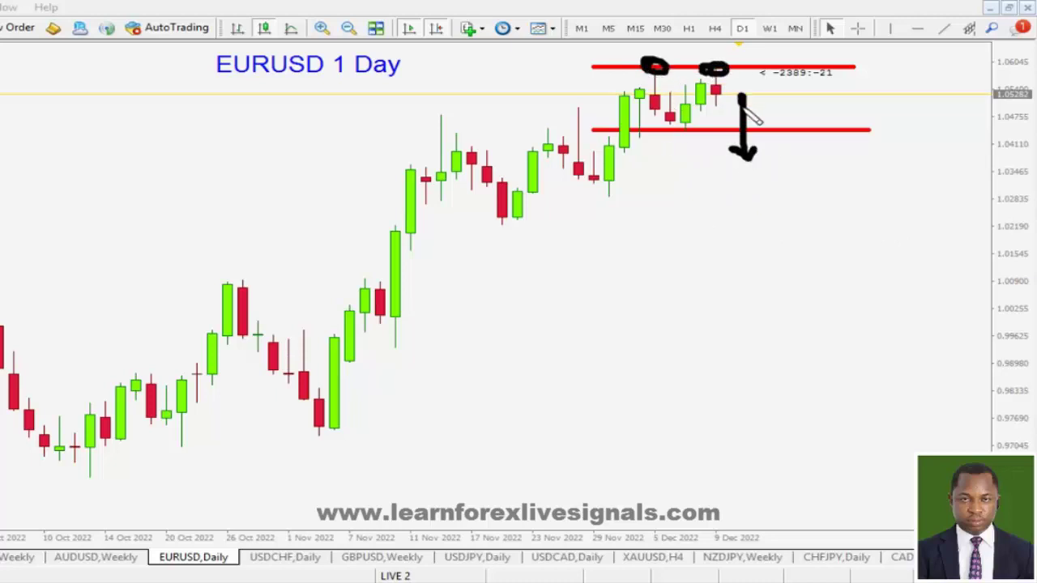
pyautogui.moveTo(753, 159)
pyautogui.mouseDown()
pyautogui.moveTo(781, 136)
pyautogui.moveTo(794, 276)
pyautogui.moveTo(815, 243)
pyautogui.mouseUp()
pyautogui.click(831, 218)
pyautogui.moveTo(882, 175); pyautogui.dragTo(944, 123)
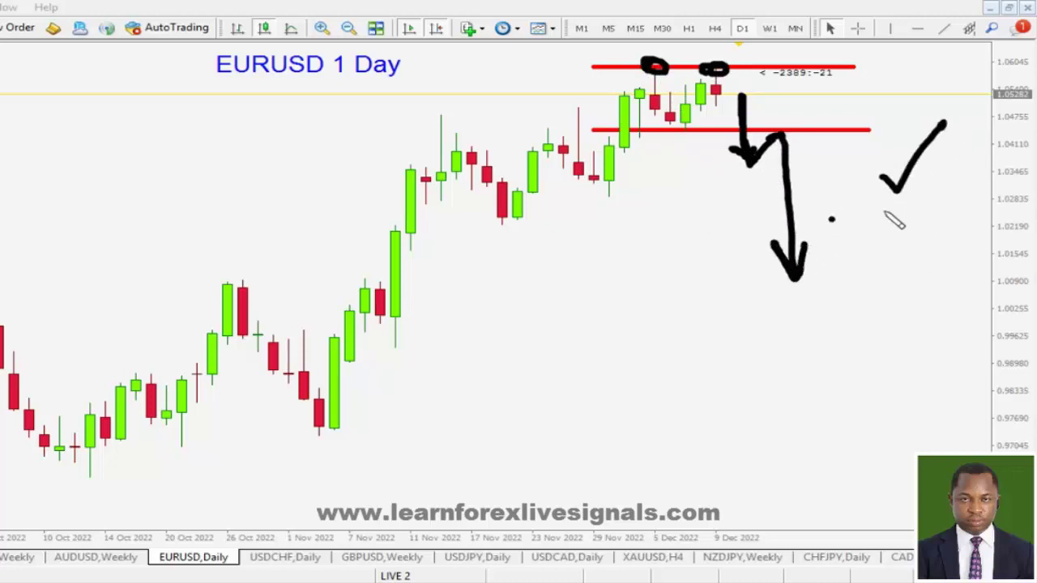
pyautogui.press('e')
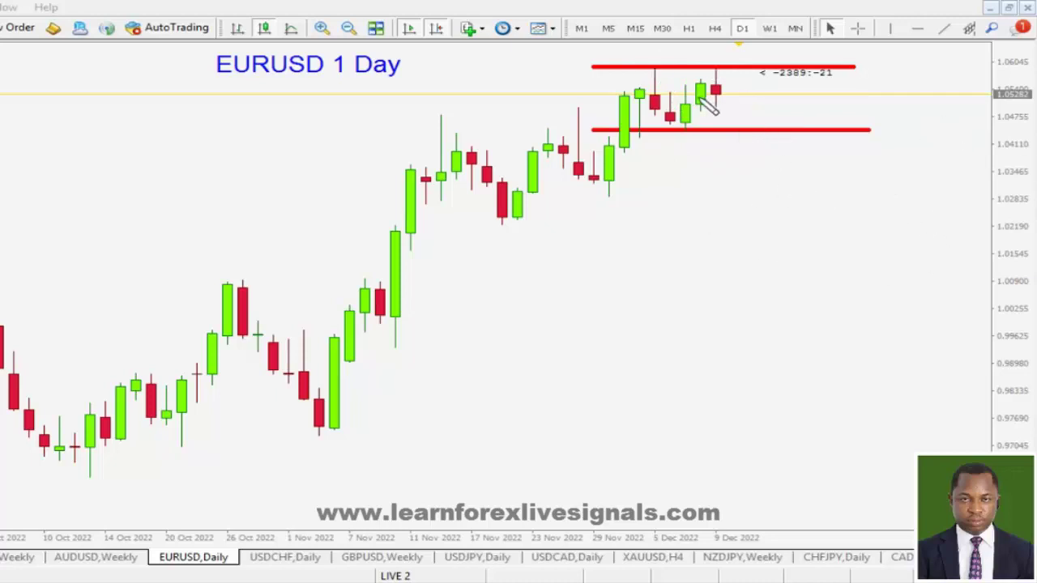
# Mark the gap from current price to the lower red line, clear it, outline the range in black with a magenta cross, and clear that
pyautogui.moveTo(696, 96)
pyautogui.mouseDown()
pyautogui.moveTo(779, 96)
pyautogui.moveTo(735, 128)
pyautogui.moveTo(759, 128)
pyautogui.mouseUp()
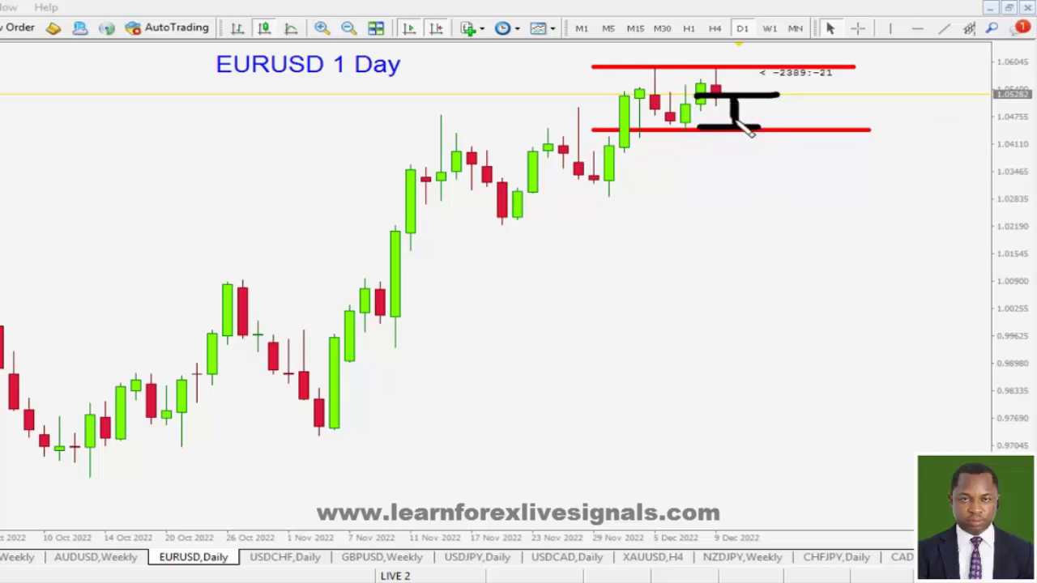
pyautogui.press('e')
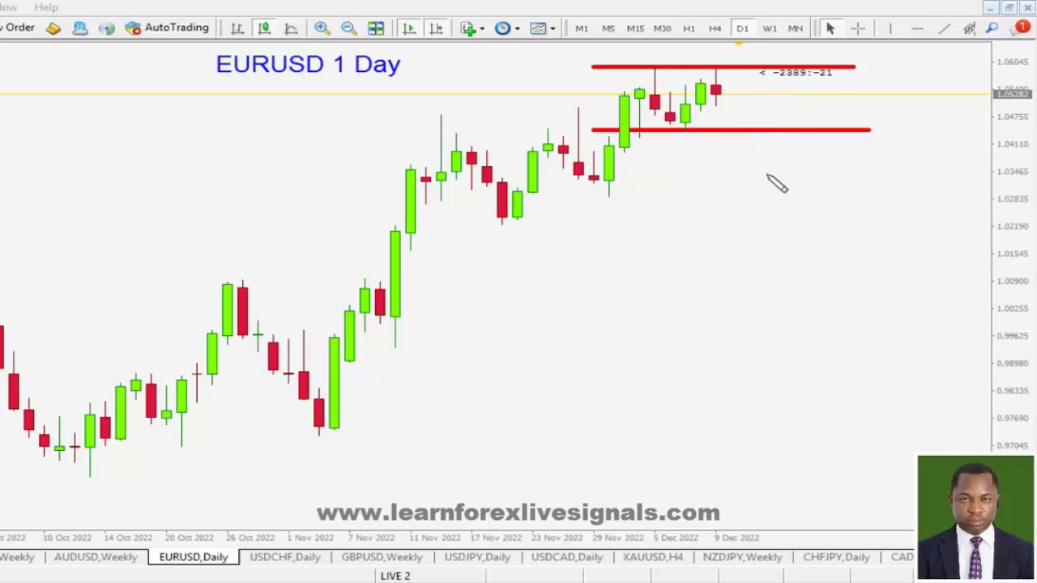
pyautogui.moveTo(612, 62)
pyautogui.mouseDown()
pyautogui.moveTo(600, 126)
pyautogui.moveTo(782, 128)
pyautogui.moveTo(789, 106)
pyautogui.moveTo(729, 71)
pyautogui.moveTo(598, 65)
pyautogui.mouseUp()
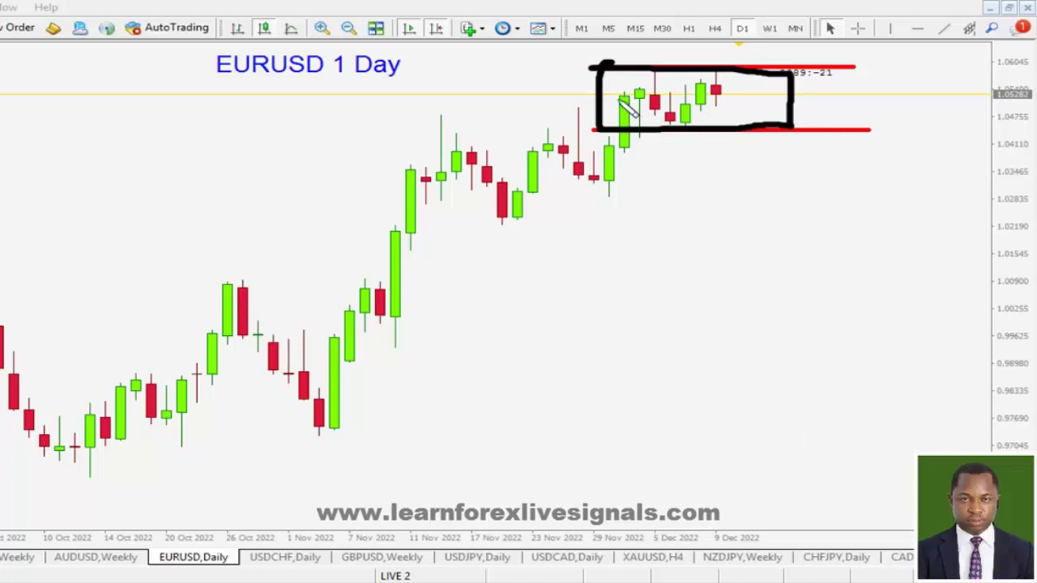
pyautogui.moveTo(616, 98)
pyautogui.mouseDown()
pyautogui.moveTo(729, 100)
pyautogui.moveTo(687, 111)
pyautogui.moveTo(686, 127)
pyautogui.mouseUp()
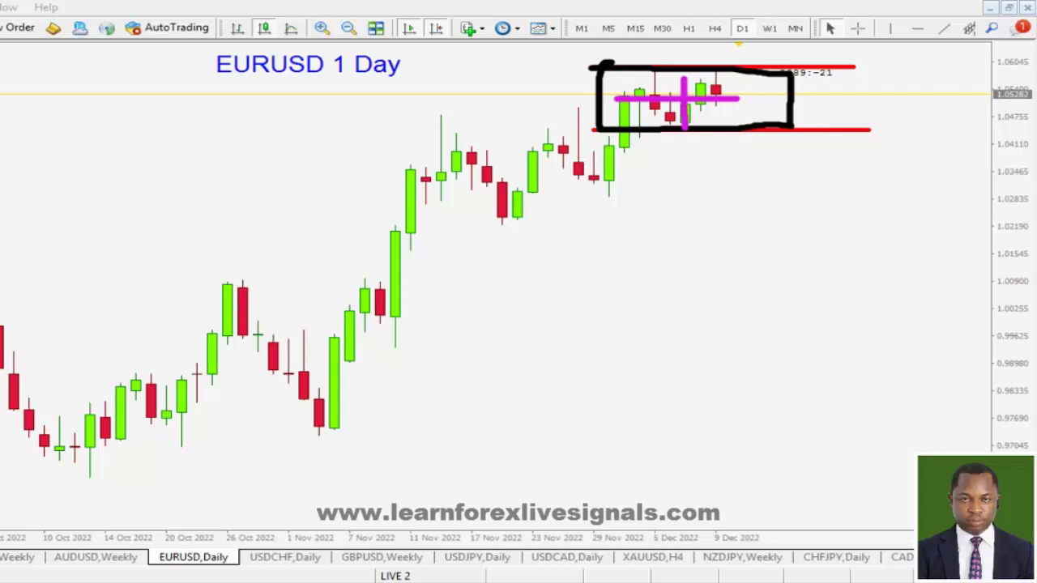
pyautogui.press('Escape')
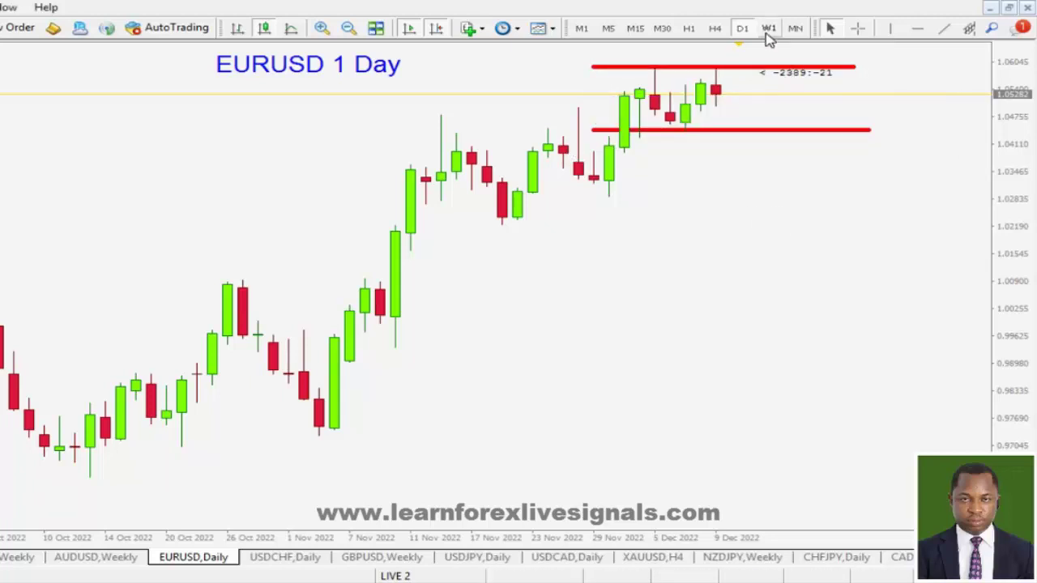
# Switch EURUSD to the weekly timeframe, circle the latest candles in magenta, clear the circle, and draw a downward arrow from the latest candle
pyautogui.click(769, 29)
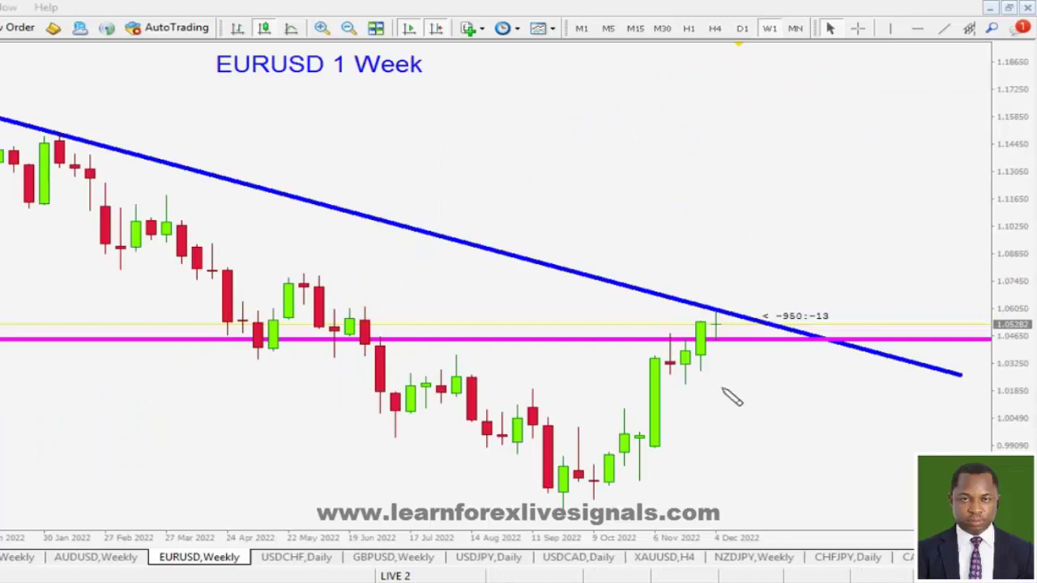
pyautogui.moveTo(733, 318)
pyautogui.mouseDown()
pyautogui.moveTo(693, 322)
pyautogui.moveTo(733, 336)
pyautogui.mouseUp()
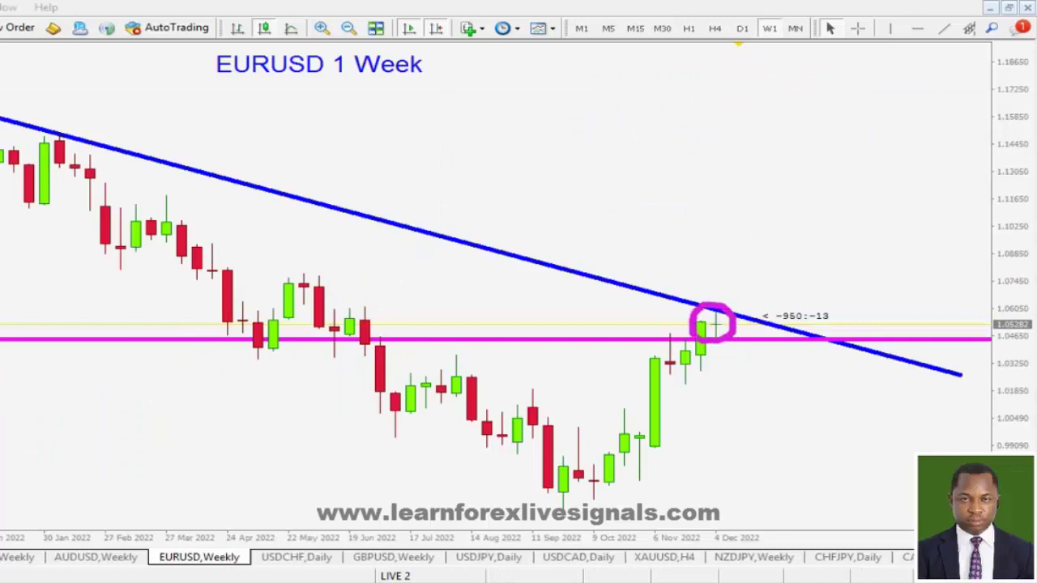
pyautogui.press('Escape')
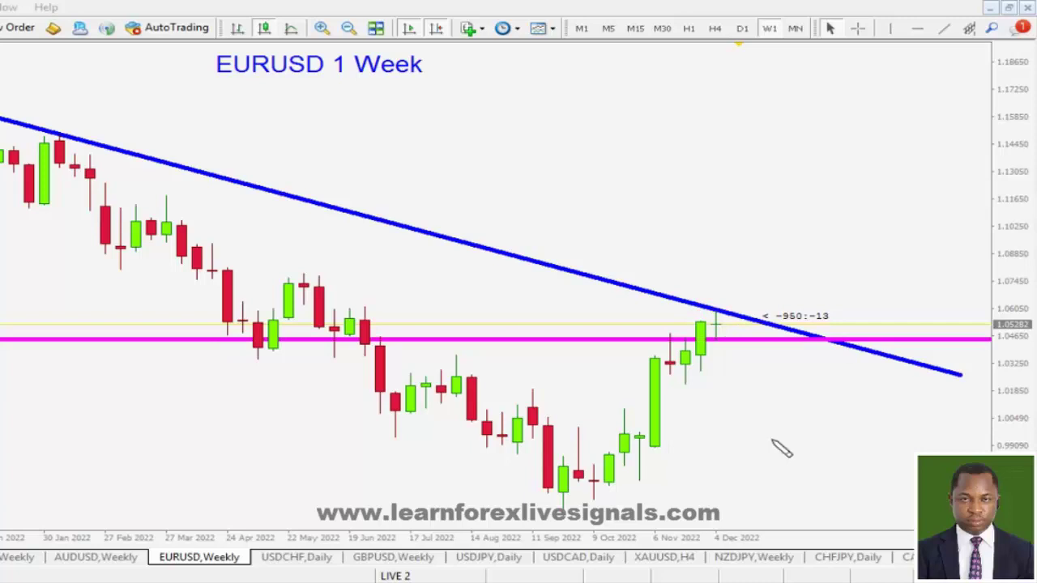
pyautogui.moveTo(735, 322)
pyautogui.mouseDown()
pyautogui.moveTo(747, 425)
pyautogui.moveTo(770, 396)
pyautogui.mouseUp()
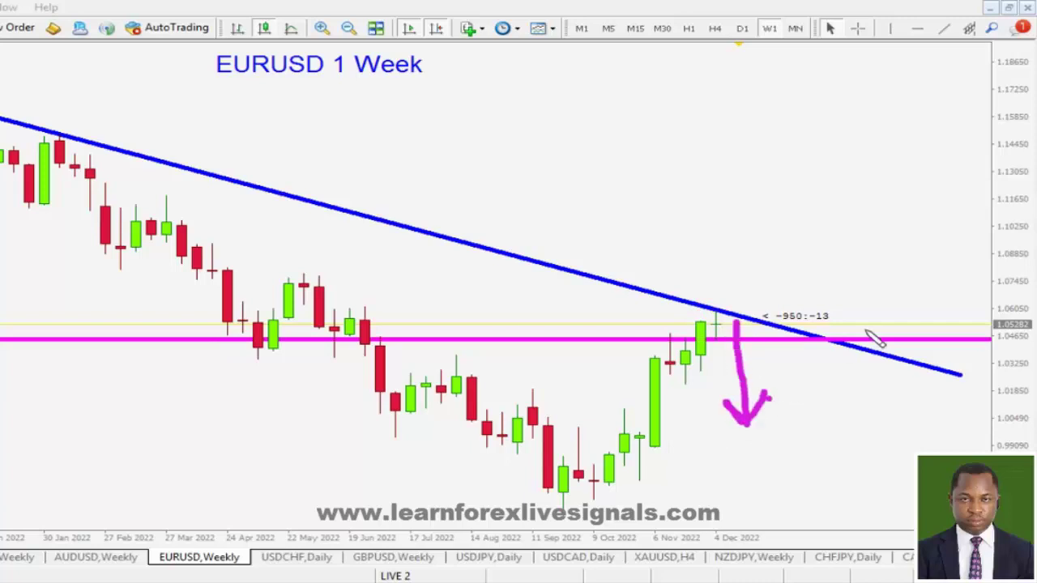
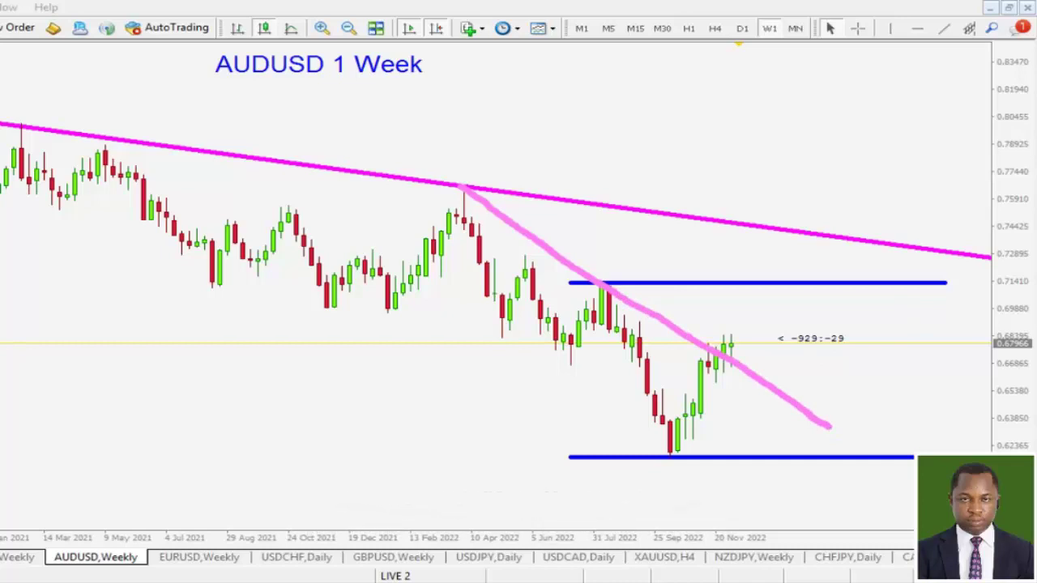
# On the AUDUSD weekly chart, circle the steep trendline's touch points and breakout in orange, trace the line, cross its end, and clear everything
pyautogui.moveTo(468, 189); pyautogui.dragTo(465, 198)
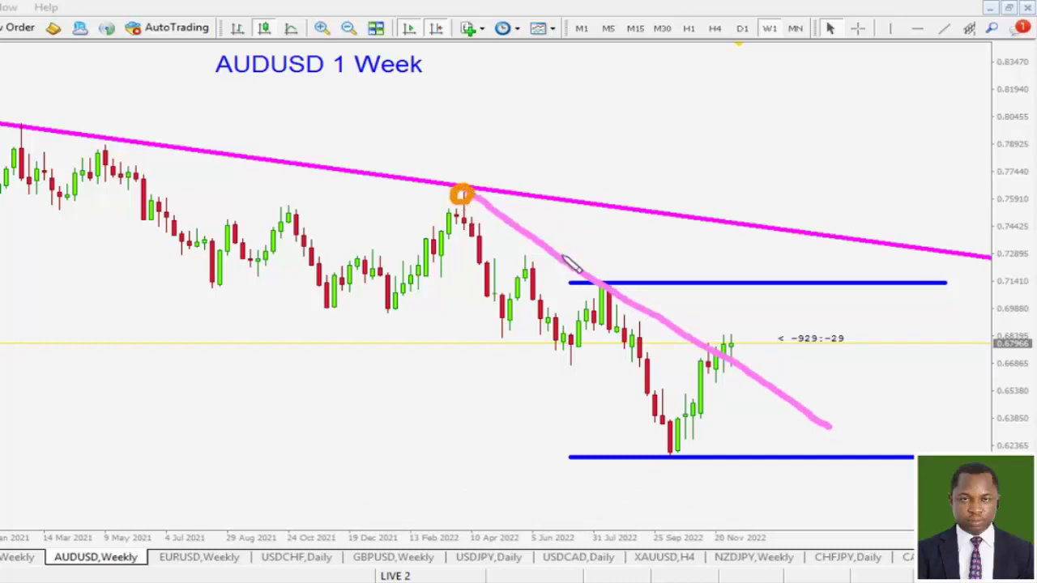
pyautogui.moveTo(615, 293); pyautogui.dragTo(609, 285)
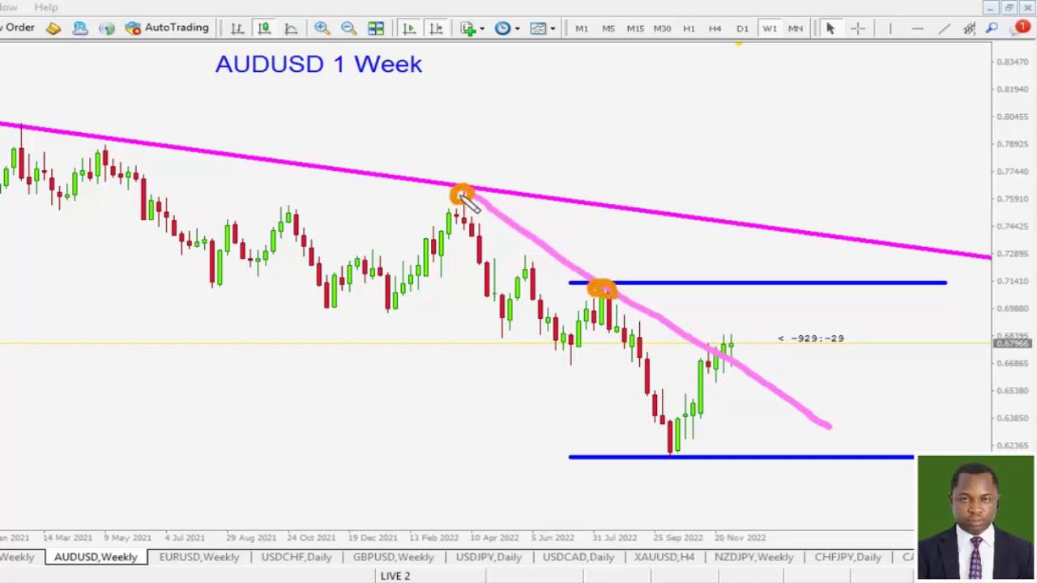
pyautogui.moveTo(468, 197); pyautogui.dragTo(601, 288)
pyautogui.click(707, 358)
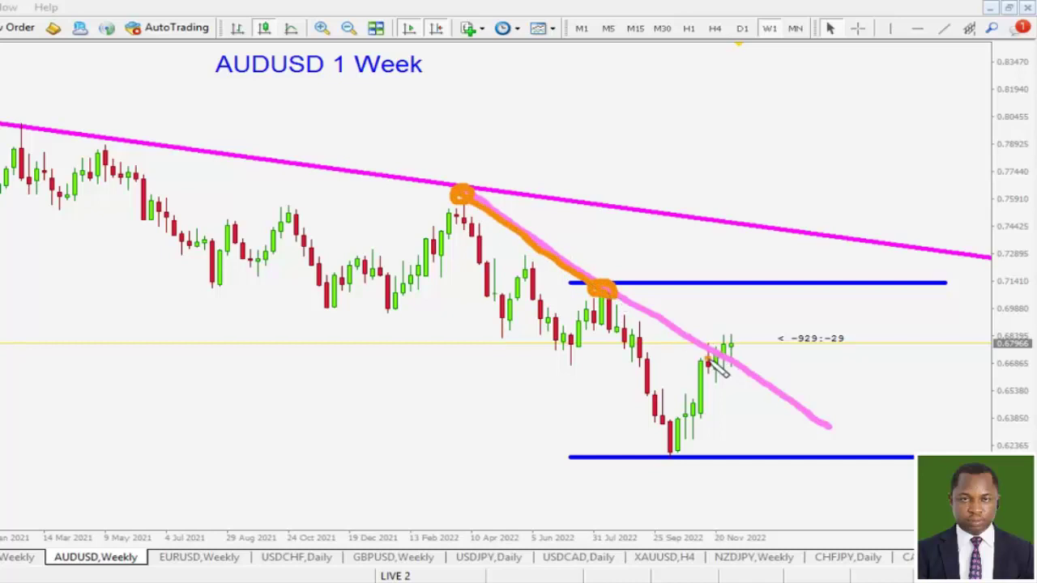
pyautogui.moveTo(743, 367)
pyautogui.mouseDown()
pyautogui.moveTo(747, 356)
pyautogui.moveTo(717, 328)
pyautogui.moveTo(694, 374)
pyautogui.moveTo(742, 368)
pyautogui.mouseUp()
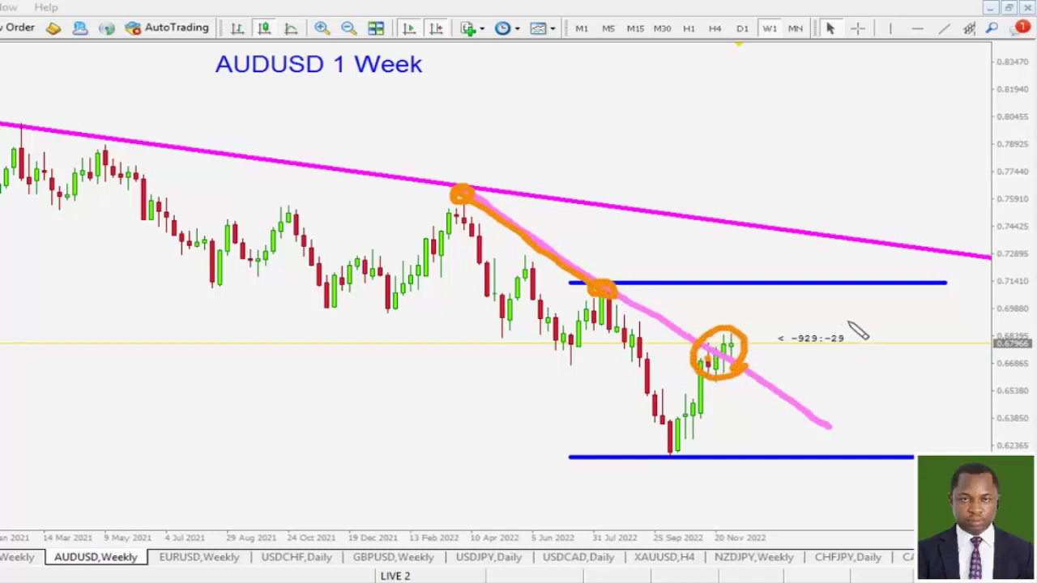
pyautogui.moveTo(479, 206)
pyautogui.mouseDown()
pyautogui.moveTo(826, 425)
pyautogui.moveTo(879, 434)
pyautogui.moveTo(846, 439)
pyautogui.mouseUp()
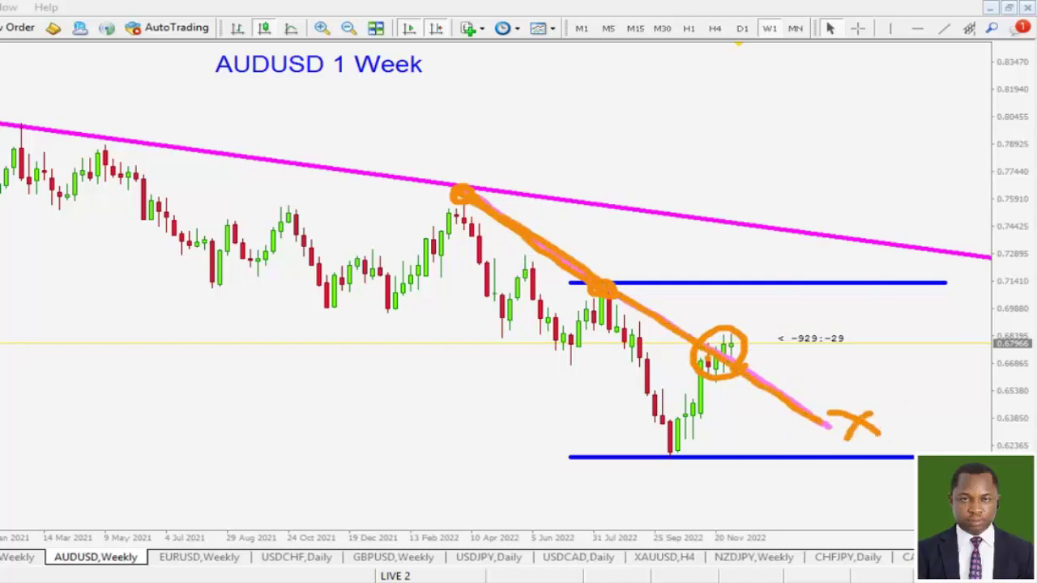
pyautogui.press('e')
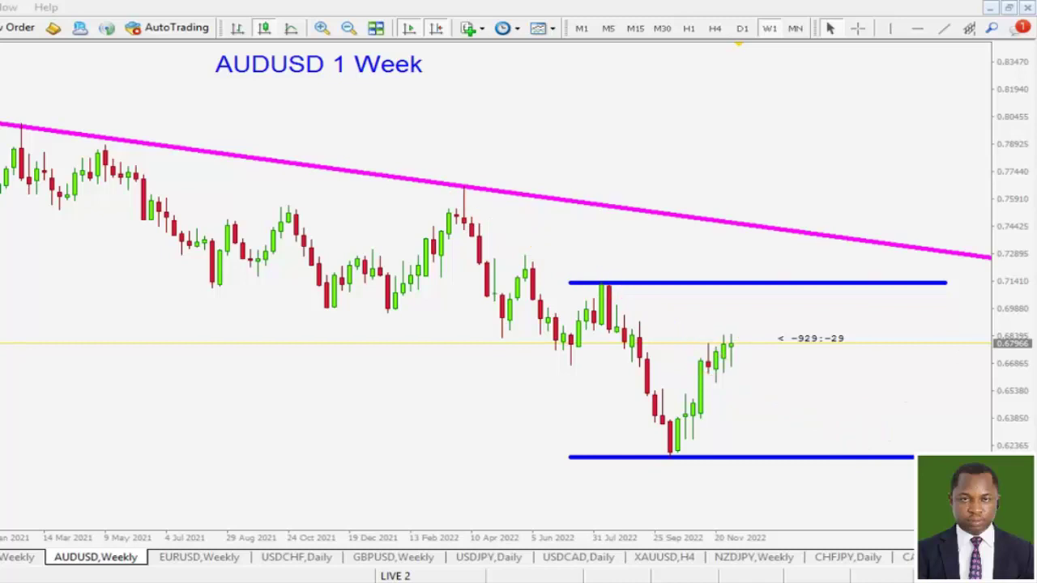
# Trace AUDUSD's upper blue line in orange, mark the gap up to it from current price, underline the chart title, and clear the marks
pyautogui.moveTo(561, 281); pyautogui.dragTo(939, 281)
pyautogui.moveTo(730, 340)
pyautogui.mouseDown()
pyautogui.moveTo(762, 340)
pyautogui.moveTo(746, 290)
pyautogui.moveTo(784, 290)
pyautogui.moveTo(838, 344)
pyautogui.mouseUp()
pyautogui.click(714, 293)
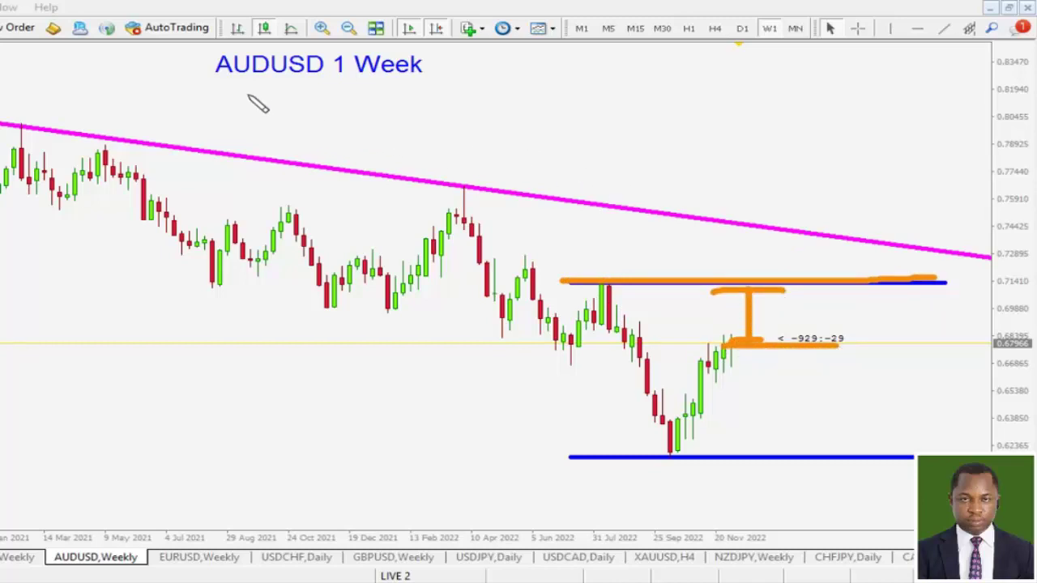
pyautogui.moveTo(214, 79); pyautogui.dragTo(370, 79)
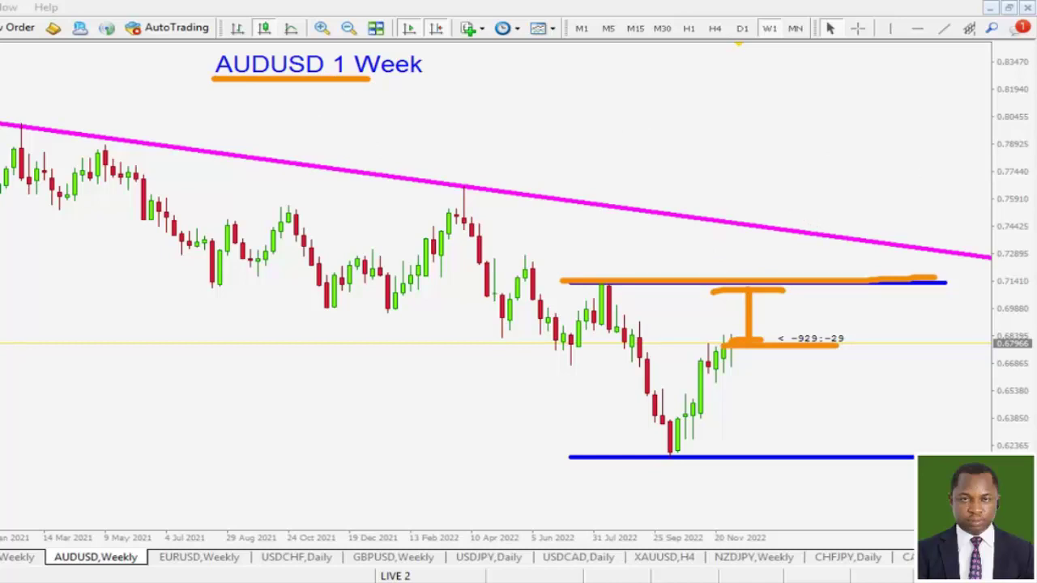
pyautogui.press('Escape')
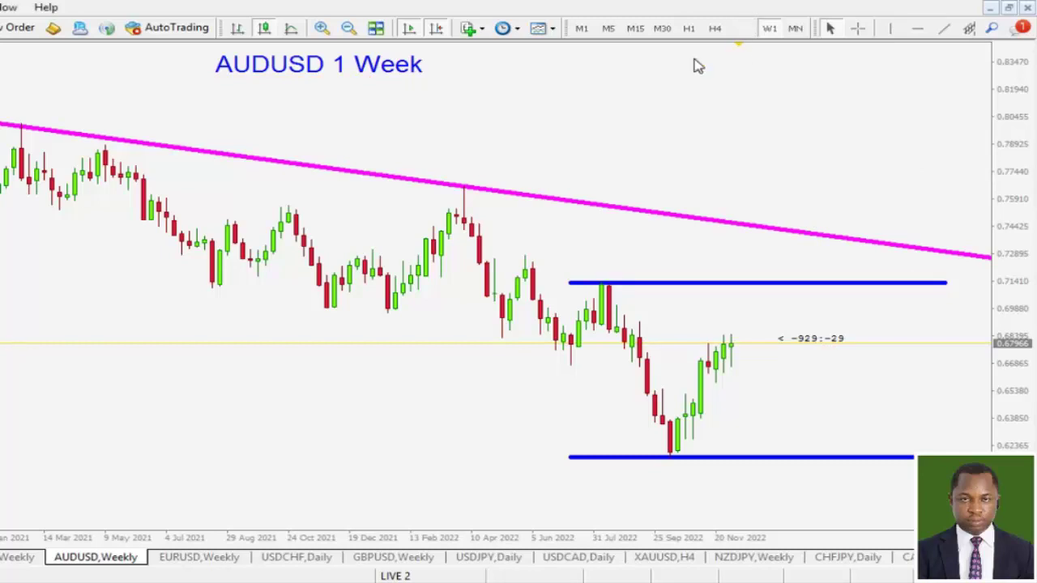
# Switch AUDUSD to the daily timeframe and trace both red range lines in orange
pyautogui.click(742, 29)
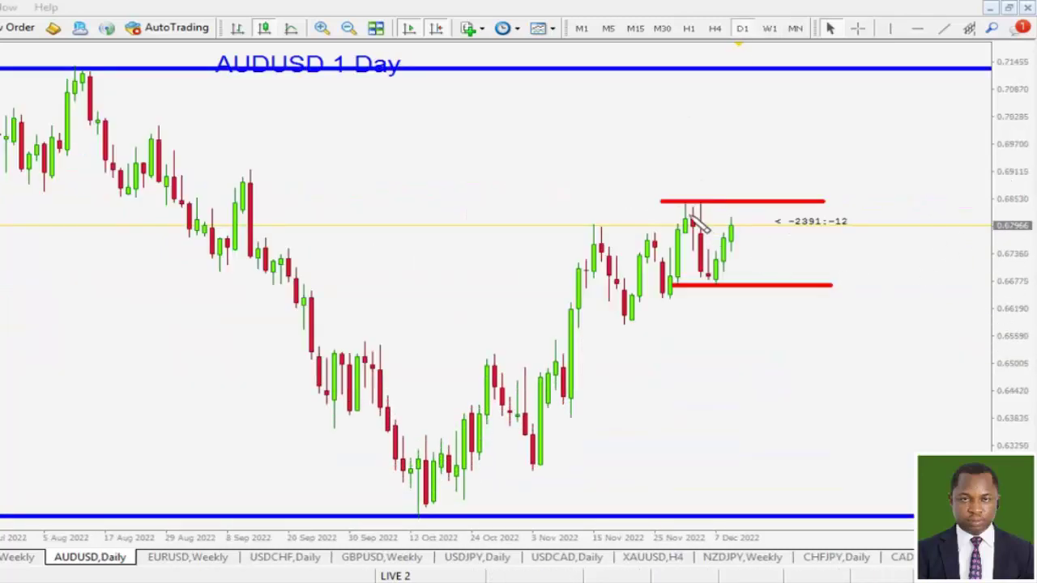
pyautogui.moveTo(663, 200); pyautogui.dragTo(768, 199)
pyautogui.moveTo(670, 285); pyautogui.dragTo(789, 286)
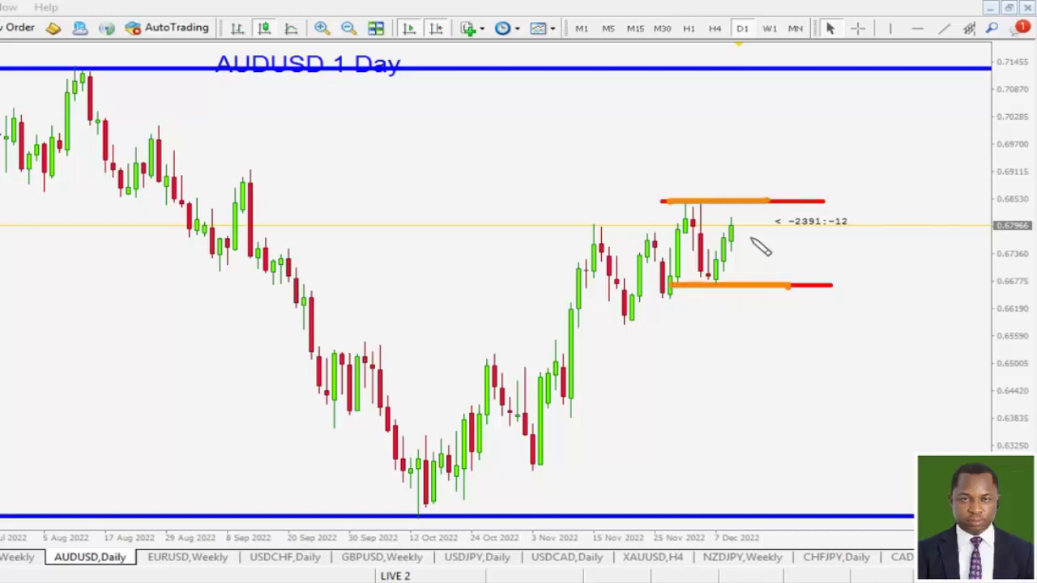
# Draw a magenta breakout, retest and rally above the upper red line, mark the distance to the blue line, and clear all marks
pyautogui.moveTo(742, 232)
pyautogui.mouseDown()
pyautogui.moveTo(740, 157)
pyautogui.moveTo(768, 200)
pyautogui.moveTo(773, 100)
pyautogui.moveTo(791, 128)
pyautogui.mouseUp()
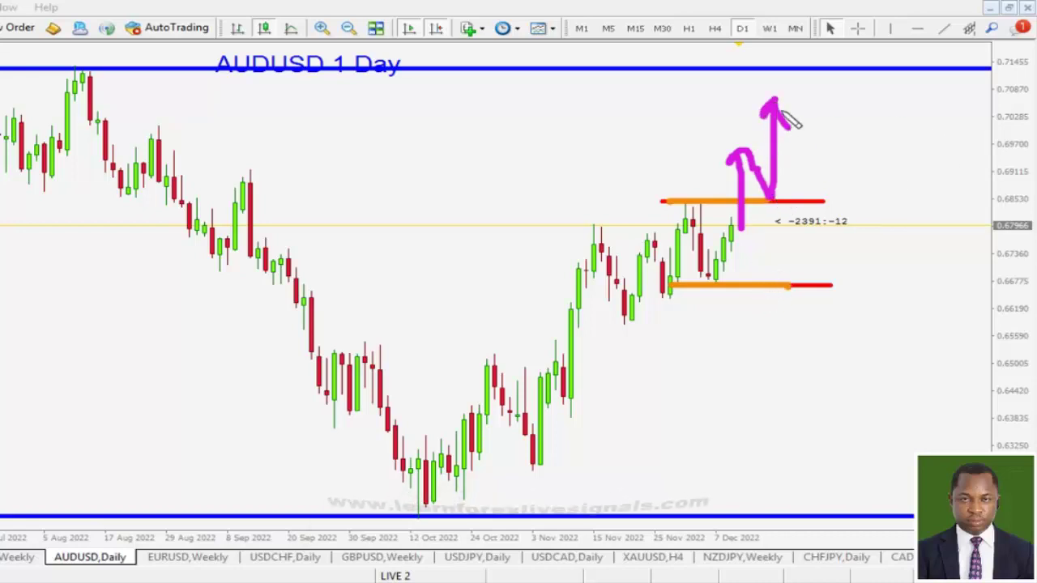
pyautogui.moveTo(810, 199)
pyautogui.mouseDown()
pyautogui.moveTo(810, 81)
pyautogui.moveTo(856, 76)
pyautogui.mouseUp()
pyautogui.moveTo(806, 198); pyautogui.dragTo(872, 194)
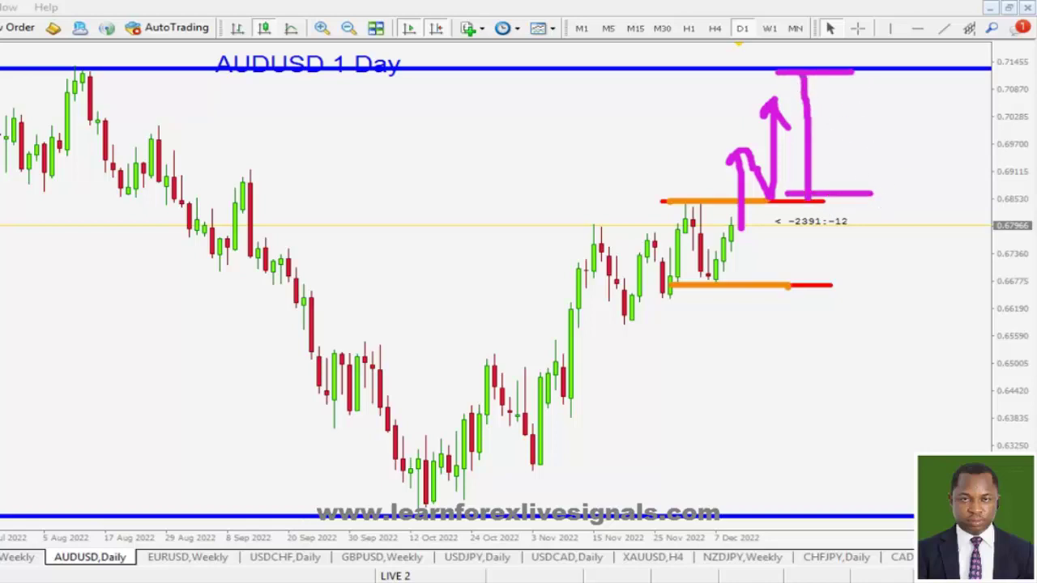
pyautogui.press('Escape')
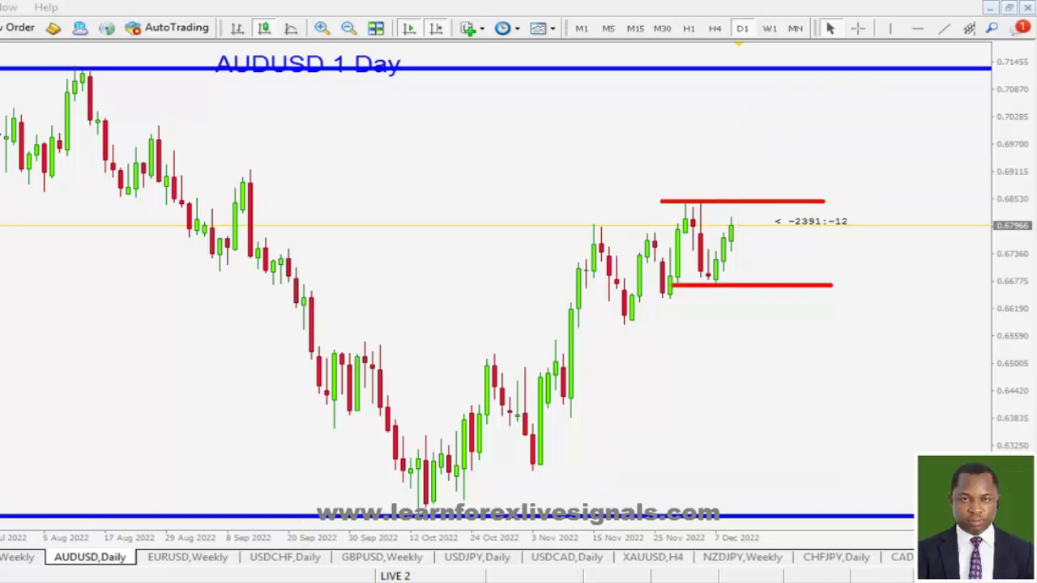
# Compress the AUDUSD price scale, underline the chart title, draw an upward magenta arrow through the range, and clear the marks
pyautogui.moveTo(1004, 246); pyautogui.dragTo(1004, 272)
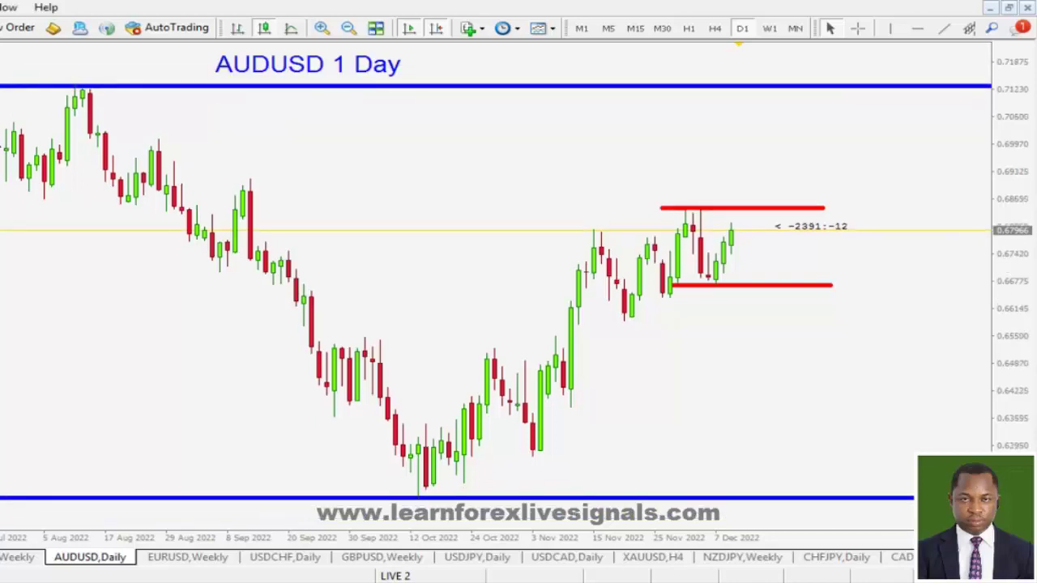
pyautogui.moveTo(210, 80); pyautogui.dragTo(370, 83)
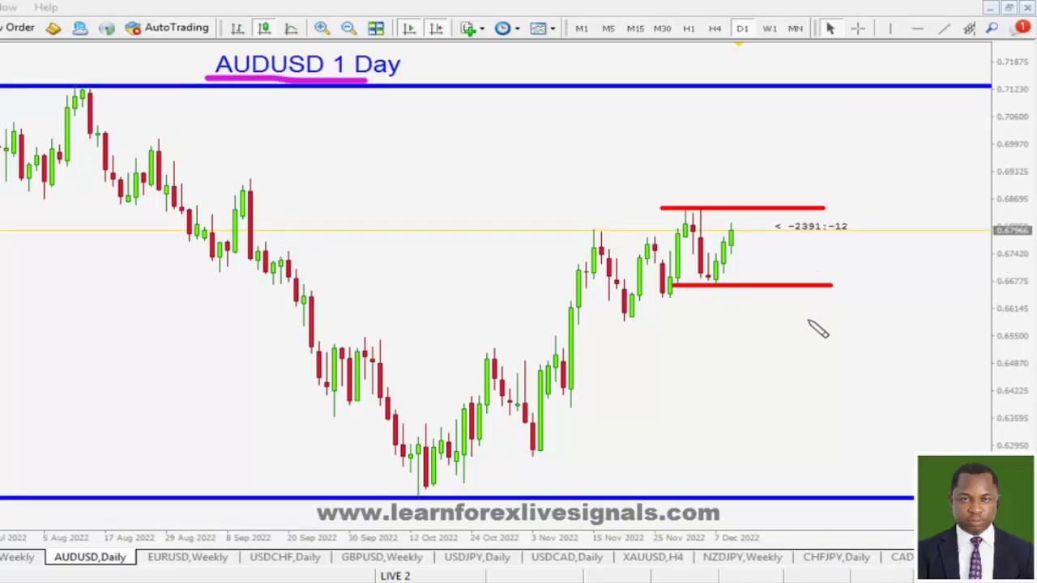
pyautogui.moveTo(806, 319)
pyautogui.mouseDown()
pyautogui.moveTo(799, 152)
pyautogui.moveTo(815, 168)
pyautogui.moveTo(798, 167)
pyautogui.mouseUp()
pyautogui.click(858, 160)
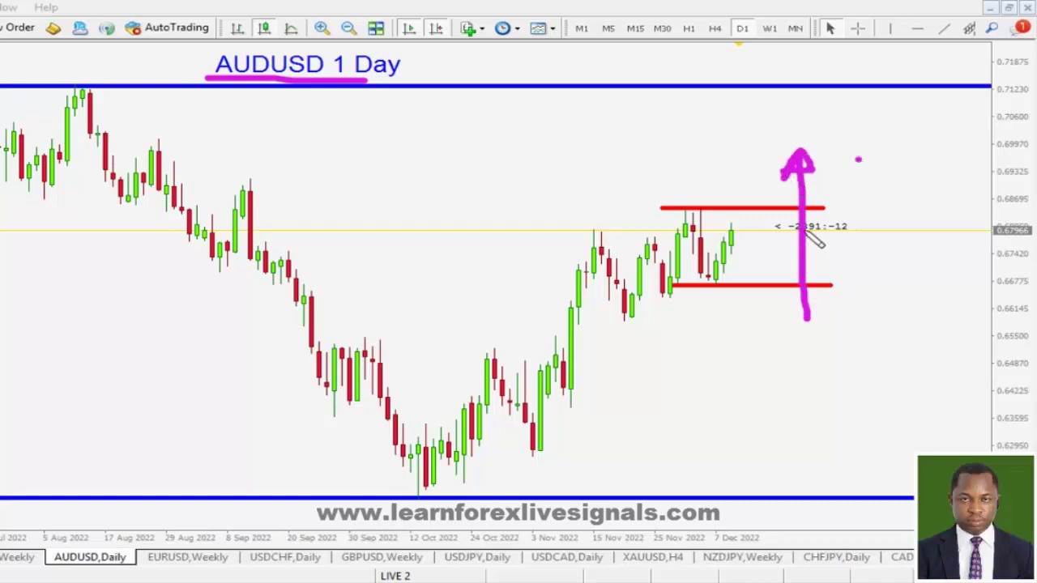
pyautogui.press('Escape')
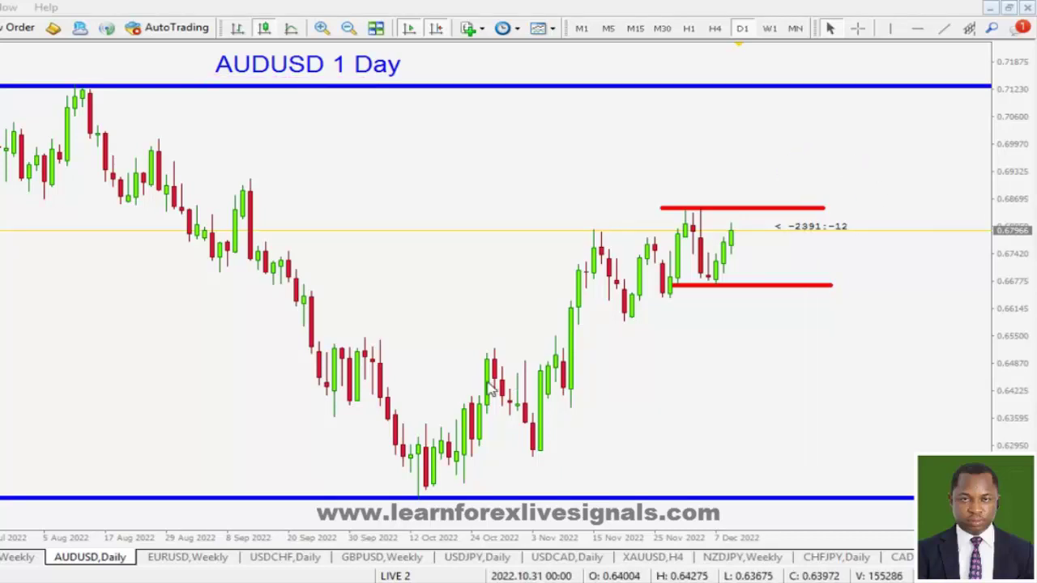
# Open the EURAUD weekly chart, trace the double top and its neckline across the upper blue zone in magenta, and clear the marks
pyautogui.click(16, 556)
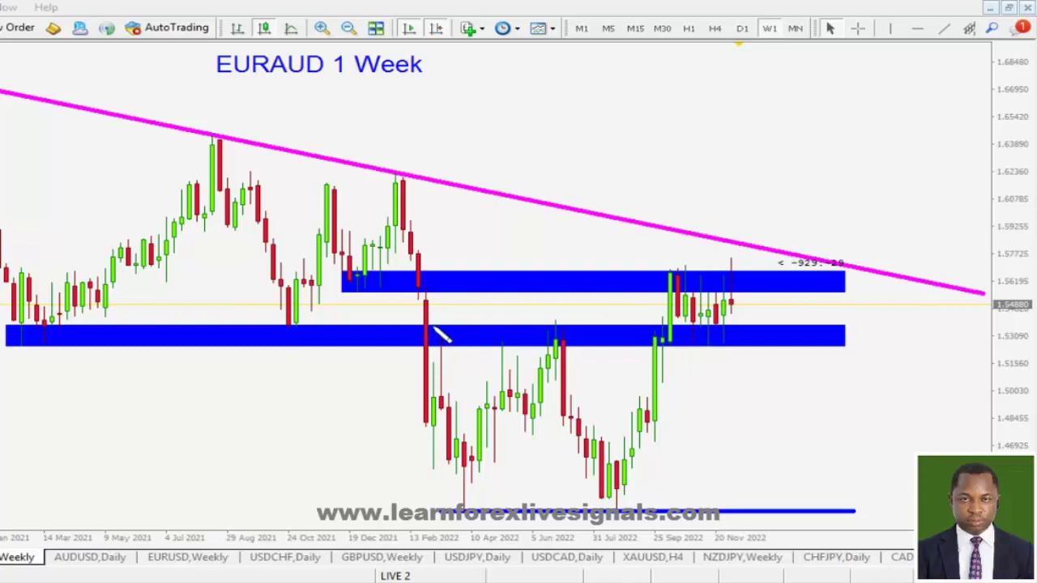
pyautogui.moveTo(346, 285)
pyautogui.mouseDown()
pyautogui.moveTo(397, 287)
pyautogui.moveTo(353, 289)
pyautogui.mouseUp()
pyautogui.moveTo(320, 190)
pyautogui.mouseDown()
pyautogui.moveTo(356, 277)
pyautogui.moveTo(401, 186)
pyautogui.moveTo(425, 312)
pyautogui.moveTo(697, 289)
pyautogui.moveTo(670, 278)
pyautogui.moveTo(765, 283)
pyautogui.moveTo(676, 290)
pyautogui.moveTo(725, 283)
pyautogui.mouseUp()
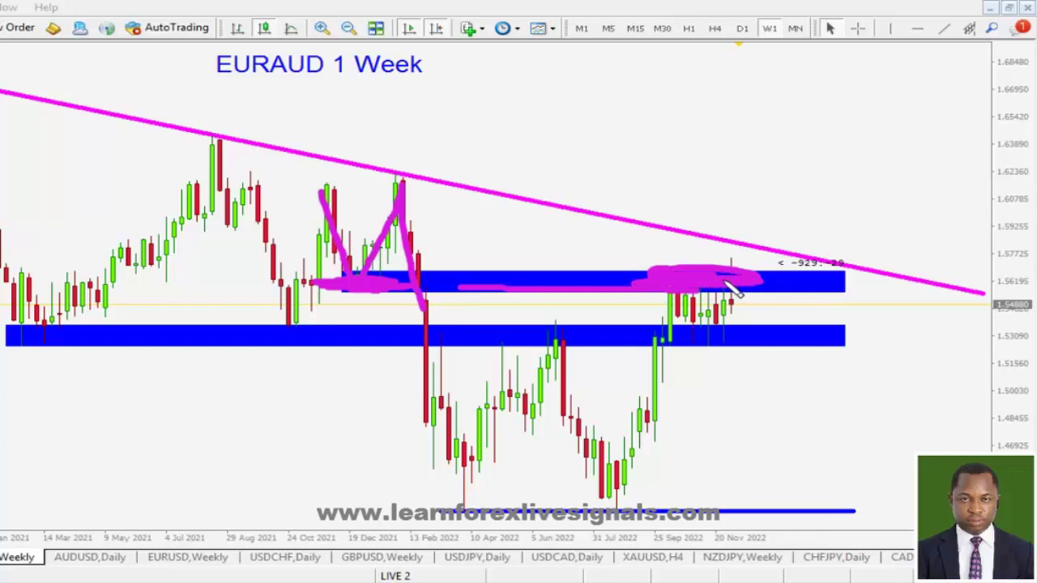
pyautogui.press('Escape')
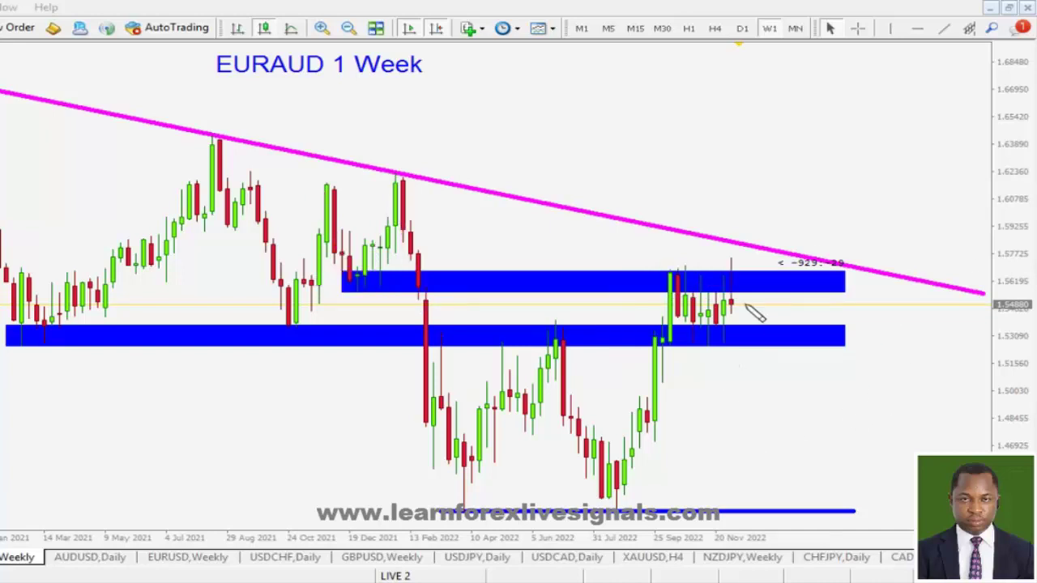
# Outline the recent EURAUD weekly range in magenta and label the lower blue zone's support lows S and its mid-2022 high R
pyautogui.moveTo(743, 277)
pyautogui.mouseDown()
pyautogui.moveTo(671, 272)
pyautogui.moveTo(667, 343)
pyautogui.mouseUp()
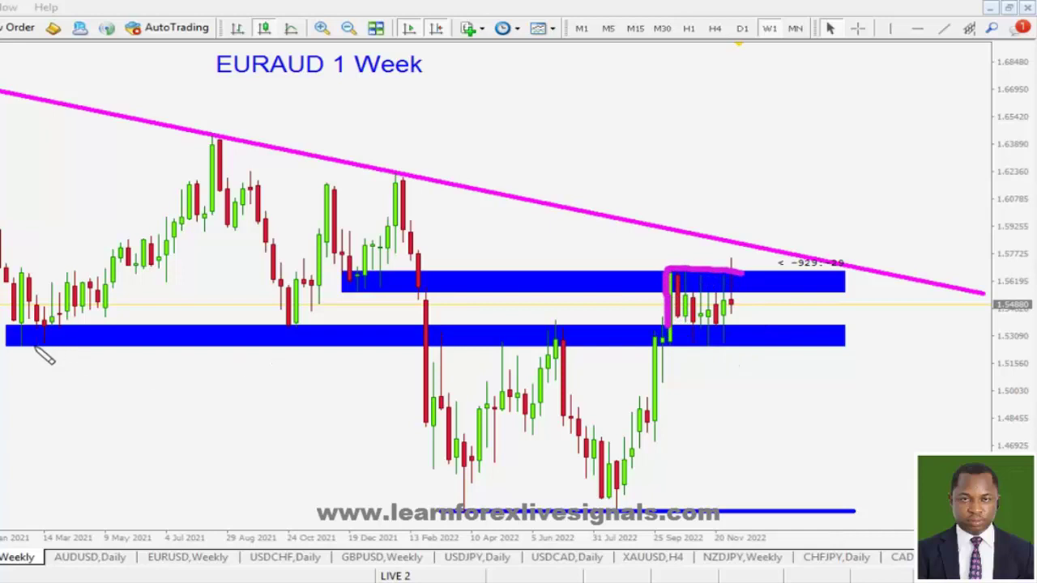
pyautogui.moveTo(35, 348)
pyautogui.mouseDown()
pyautogui.moveTo(25, 345)
pyautogui.moveTo(58, 343)
pyautogui.moveTo(54, 381)
pyautogui.moveTo(26, 387)
pyautogui.mouseUp()
pyautogui.moveTo(275, 335)
pyautogui.mouseDown()
pyautogui.moveTo(285, 345)
pyautogui.moveTo(324, 336)
pyautogui.mouseUp()
pyautogui.moveTo(311, 358)
pyautogui.mouseDown()
pyautogui.moveTo(285, 363)
pyautogui.moveTo(275, 383)
pyautogui.mouseUp()
pyautogui.moveTo(51, 339)
pyautogui.mouseDown()
pyautogui.moveTo(558, 337)
pyautogui.moveTo(547, 341)
pyautogui.moveTo(561, 310)
pyautogui.moveTo(577, 323)
pyautogui.mouseUp()
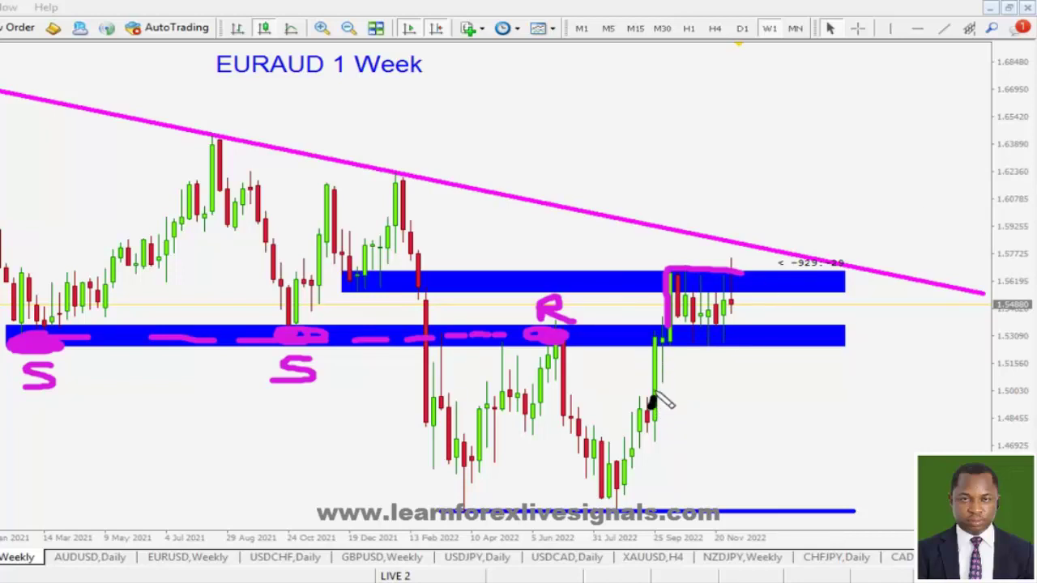
# Draw a black rally stroke from below the lower blue zone to the upper one, trace the lower zone, and clear all marks
pyautogui.moveTo(651, 407); pyautogui.dragTo(680, 281)
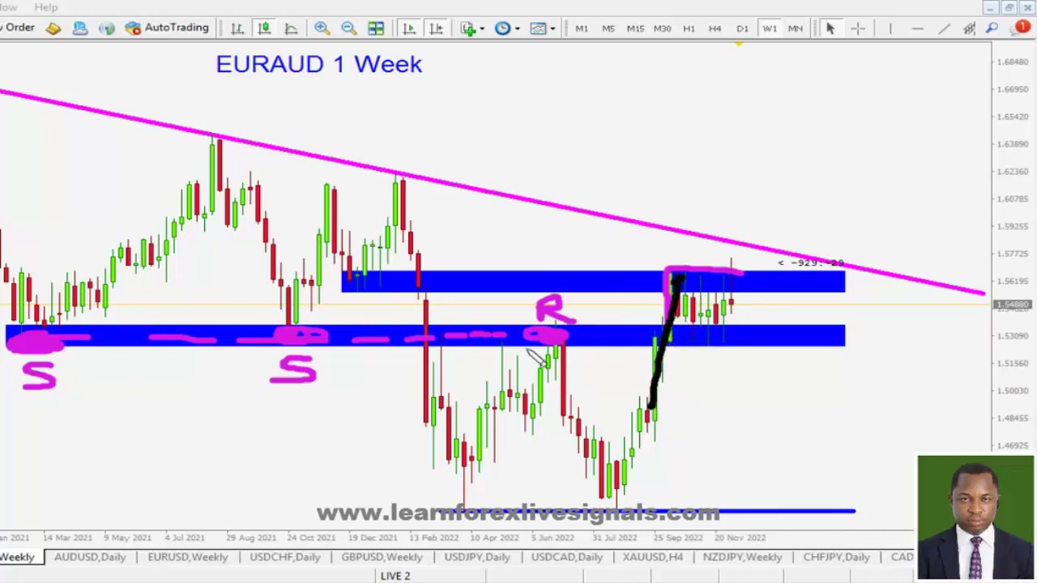
pyautogui.moveTo(136, 338); pyautogui.dragTo(577, 328)
pyautogui.press('e')
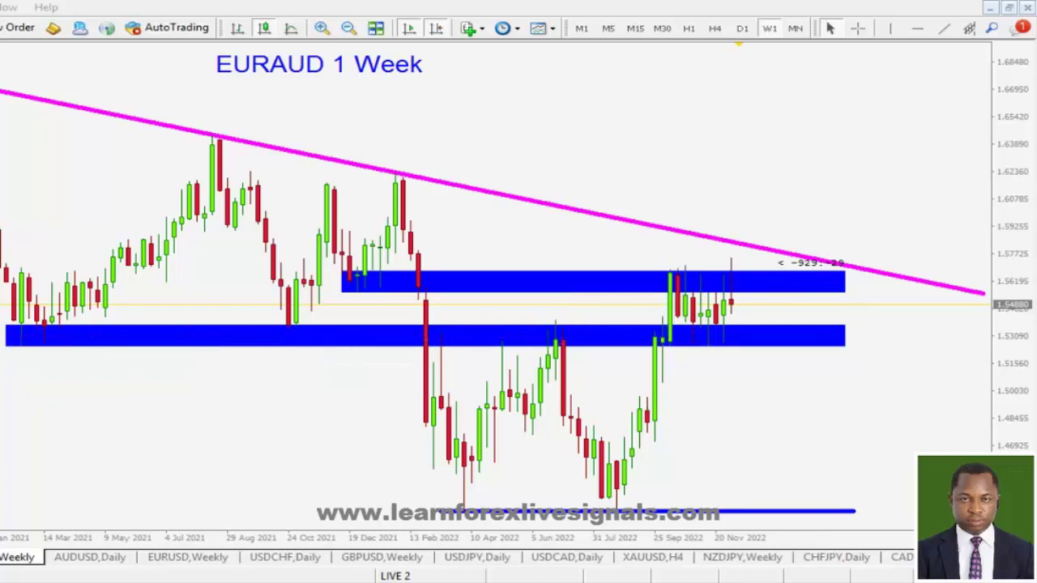
# Label the mid-2022 high R, highlight the lower blue zone beneath the recent candles in magenta, and clear the marks
pyautogui.moveTo(571, 321)
pyautogui.mouseDown()
pyautogui.moveTo(557, 327)
pyautogui.moveTo(554, 286)
pyautogui.moveTo(584, 310)
pyautogui.mouseUp()
pyautogui.moveTo(706, 340)
pyautogui.mouseDown()
pyautogui.moveTo(739, 334)
pyautogui.moveTo(677, 338)
pyautogui.mouseUp()
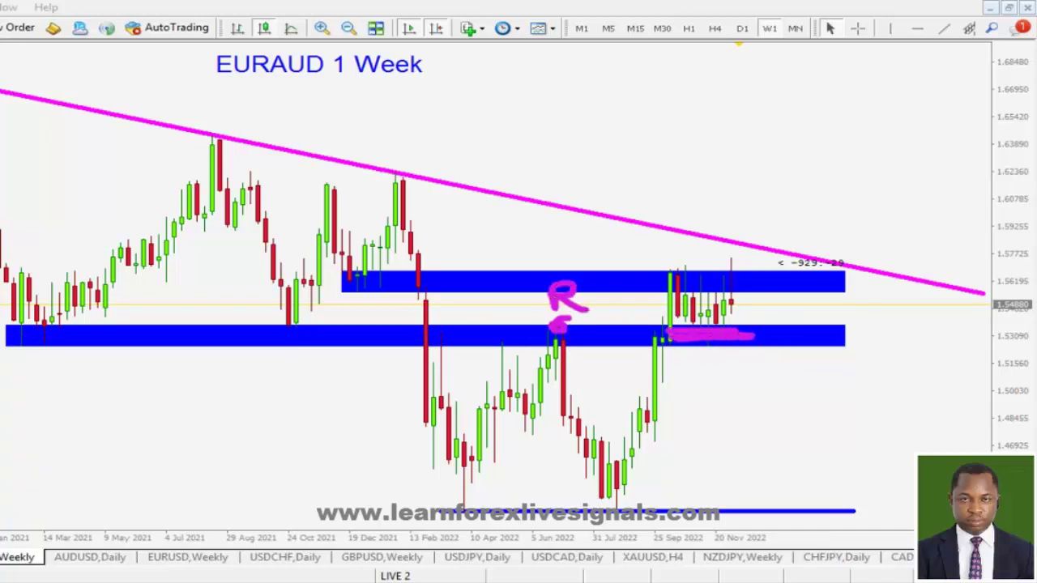
pyautogui.press('Escape')
# Mark the recent EURAUD range with magenta lines labelled R above and S below, and circle the candles between them
pyautogui.moveTo(656, 275); pyautogui.dragTo(785, 268)
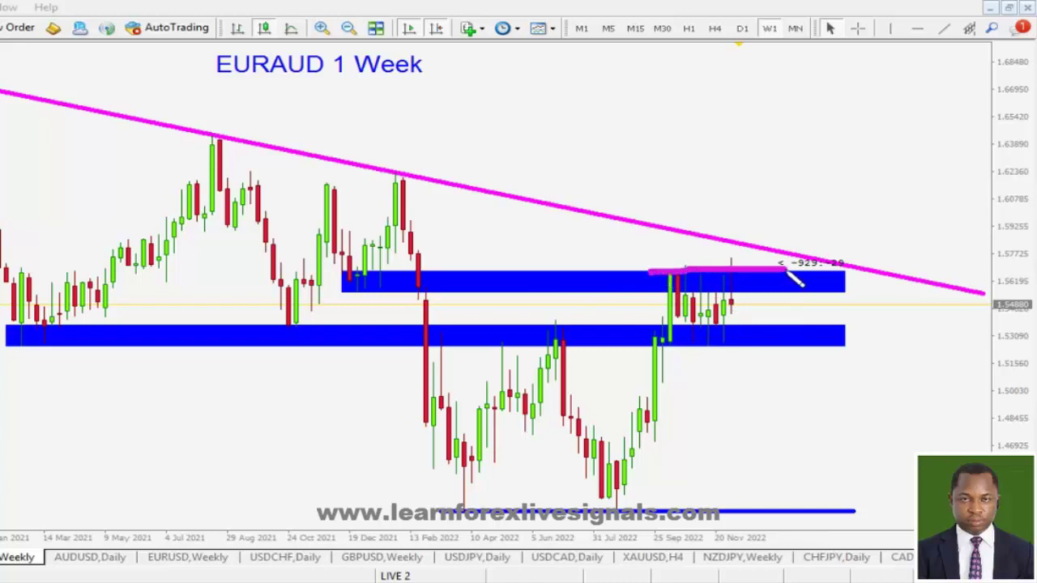
pyautogui.moveTo(690, 260)
pyautogui.mouseDown()
pyautogui.moveTo(688, 235)
pyautogui.moveTo(725, 247)
pyautogui.mouseUp()
pyautogui.moveTo(658, 345)
pyautogui.mouseDown()
pyautogui.moveTo(769, 346)
pyautogui.moveTo(697, 391)
pyautogui.mouseUp()
pyautogui.moveTo(733, 279)
pyautogui.mouseDown()
pyautogui.moveTo(692, 266)
pyautogui.moveTo(666, 328)
pyautogui.moveTo(749, 296)
pyautogui.moveTo(697, 261)
pyautogui.mouseUp()
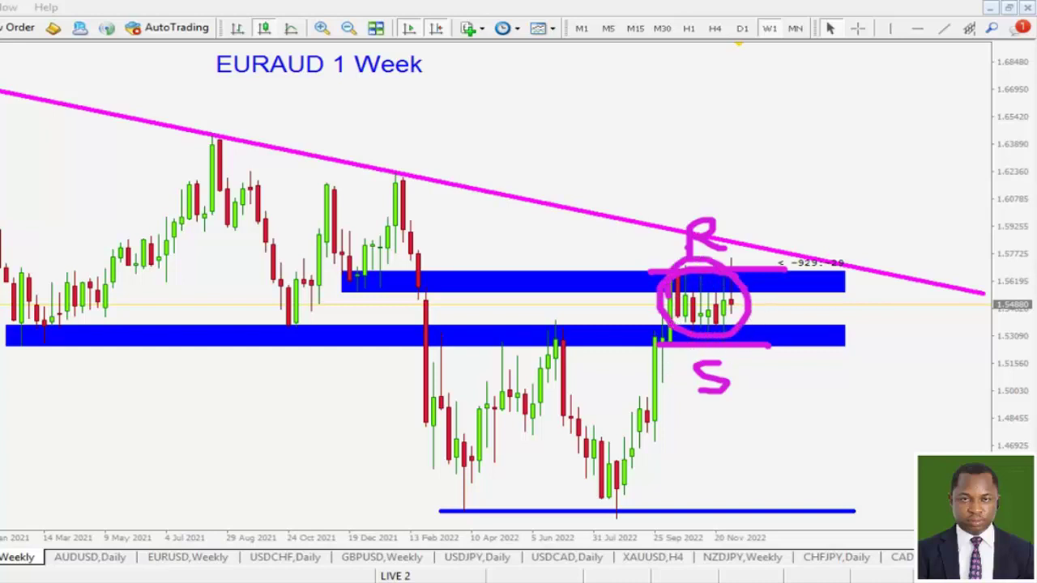
# Zoom in on the EURAUD weekly chart, box the latest candle in magenta, and undo the box
pyautogui.click(322, 32)
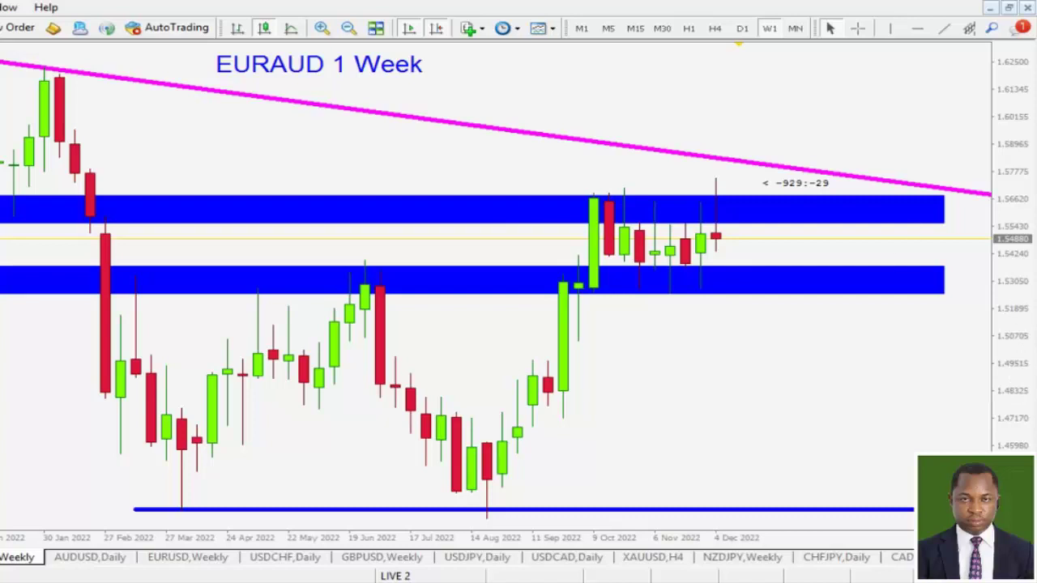
pyautogui.moveTo(730, 247)
pyautogui.mouseDown()
pyautogui.moveTo(731, 180)
pyautogui.moveTo(703, 175)
pyautogui.moveTo(706, 243)
pyautogui.moveTo(744, 254)
pyautogui.mouseUp()
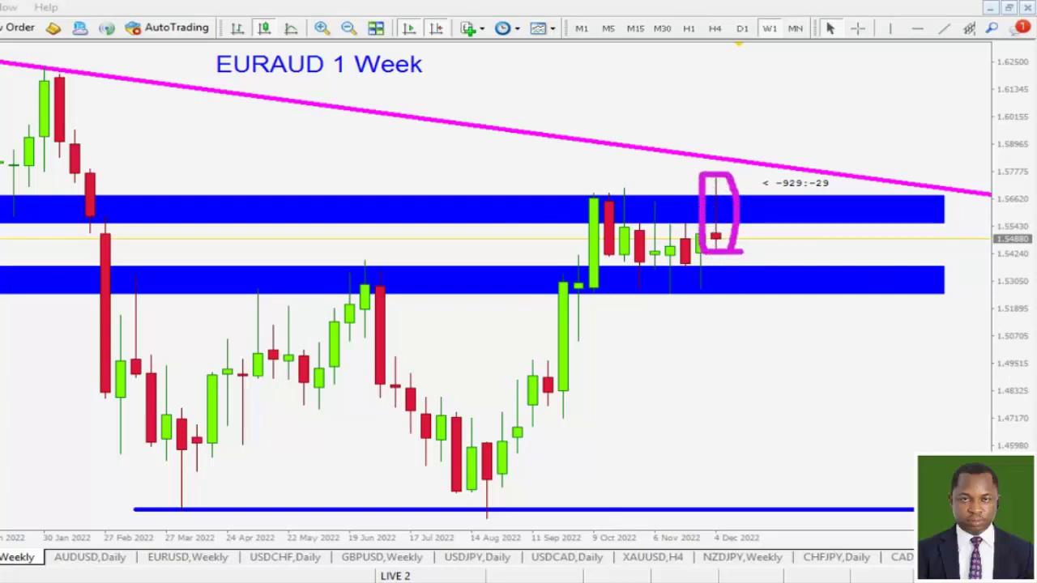
pyautogui.hotkey('ctrl', 'z')
# Highlight the upper blue zone's top edge in magenta, circle the latest candle's upper wick in black, and clear the marks
pyautogui.moveTo(580, 197)
pyautogui.mouseDown()
pyautogui.moveTo(843, 202)
pyautogui.moveTo(585, 201)
pyautogui.mouseUp()
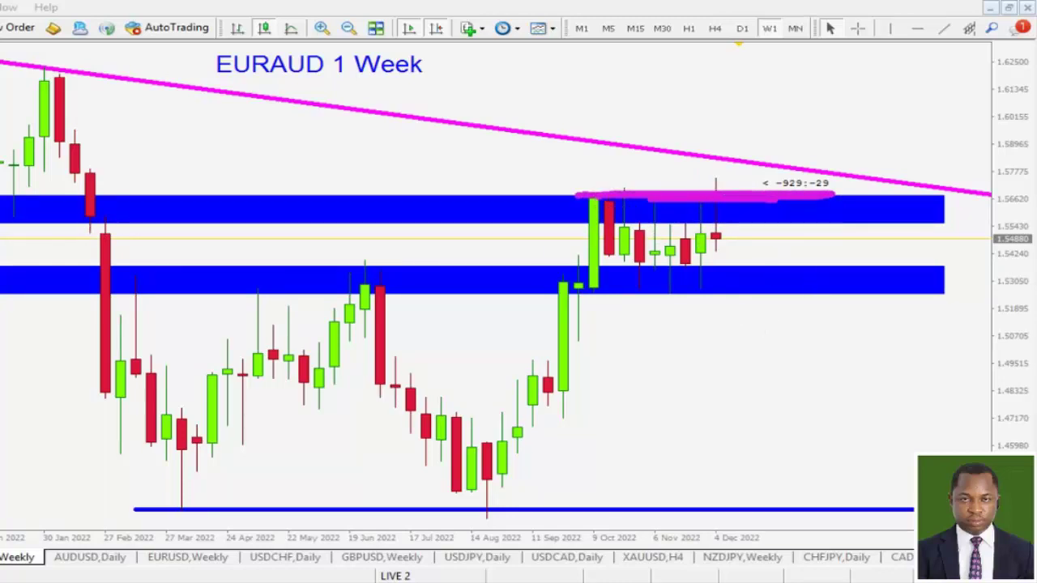
pyautogui.moveTo(716, 180)
pyautogui.mouseDown()
pyautogui.moveTo(718, 166)
pyautogui.moveTo(723, 181)
pyautogui.mouseUp()
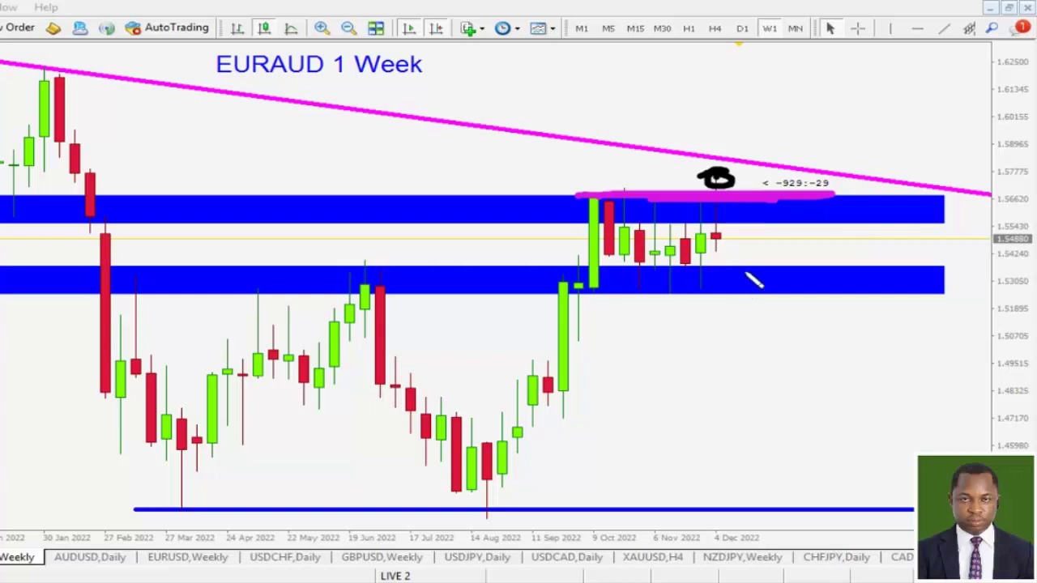
pyautogui.press('e')
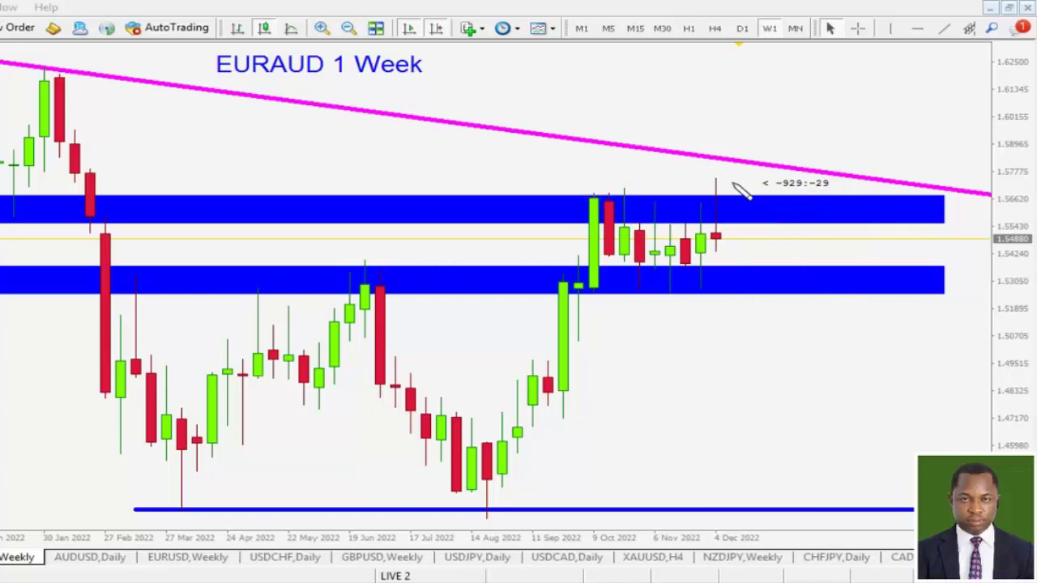
# Circle the latest upper wick in black, draw a black downward arrow through the lower blue zone, and clear the marks
pyautogui.moveTo(732, 184)
pyautogui.mouseDown()
pyautogui.moveTo(717, 168)
pyautogui.moveTo(704, 191)
pyautogui.moveTo(734, 176)
pyautogui.mouseUp()
pyautogui.moveTo(737, 223)
pyautogui.mouseDown()
pyautogui.moveTo(737, 340)
pyautogui.moveTo(753, 315)
pyautogui.mouseUp()
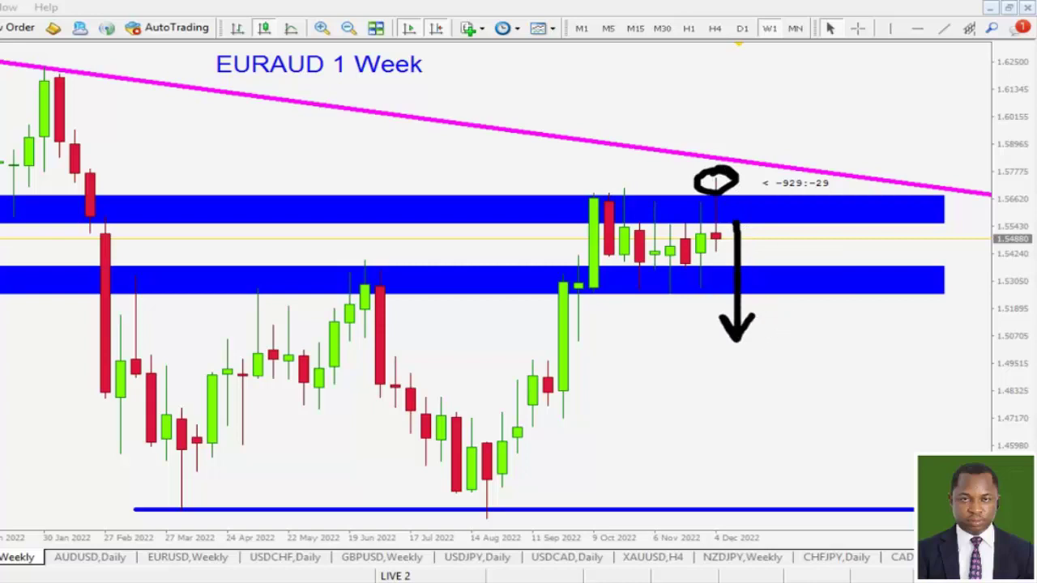
pyautogui.press('e')
# Draw a black support line along the lower blue zone, label it S, and clear the marks
pyautogui.moveTo(589, 286); pyautogui.dragTo(815, 288)
pyautogui.moveTo(714, 306)
pyautogui.mouseDown()
pyautogui.moveTo(681, 312)
pyautogui.moveTo(672, 326)
pyautogui.mouseUp()
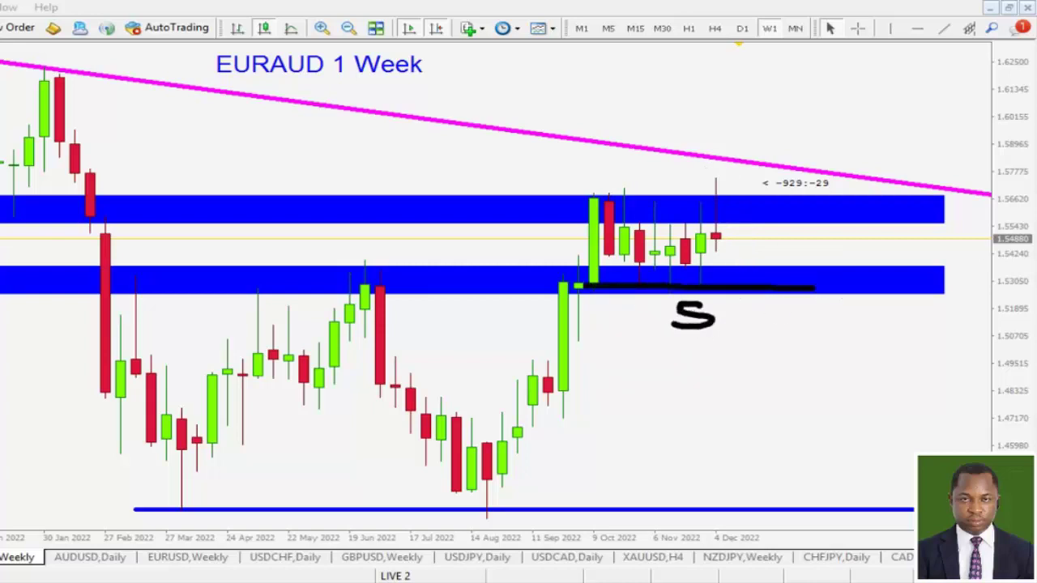
pyautogui.press('e')
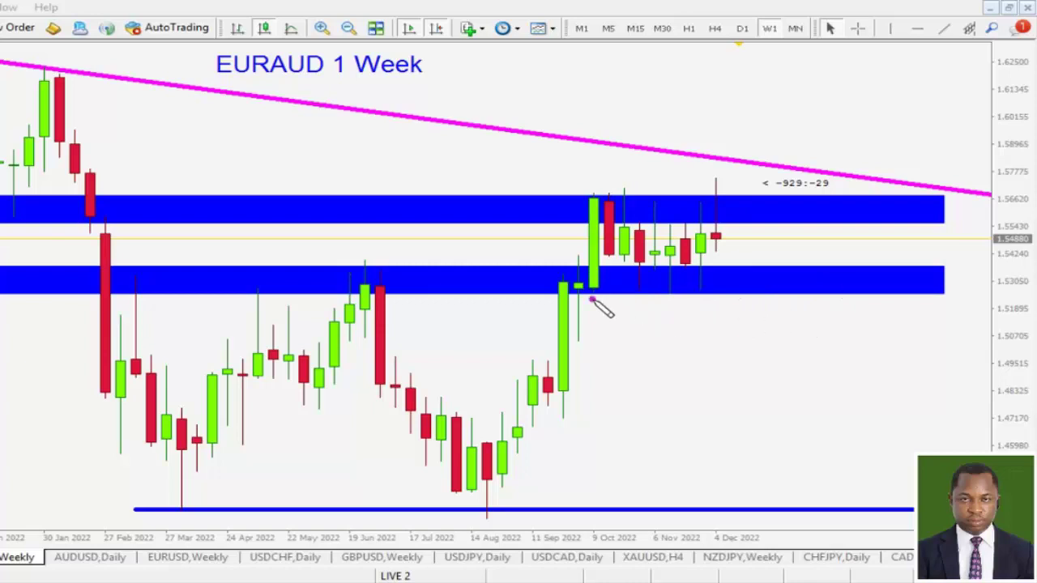
# Draw a magenta line beneath the lower blue zone, mark the distance from the current price to the zone, and clear the marks
pyautogui.moveTo(594, 299); pyautogui.dragTo(834, 301)
pyautogui.moveTo(731, 242)
pyautogui.mouseDown()
pyautogui.moveTo(730, 288)
pyautogui.moveTo(761, 288)
pyautogui.mouseUp()
pyautogui.moveTo(729, 239)
pyautogui.mouseDown()
pyautogui.moveTo(745, 240)
pyautogui.moveTo(711, 240)
pyautogui.moveTo(760, 239)
pyautogui.mouseUp()
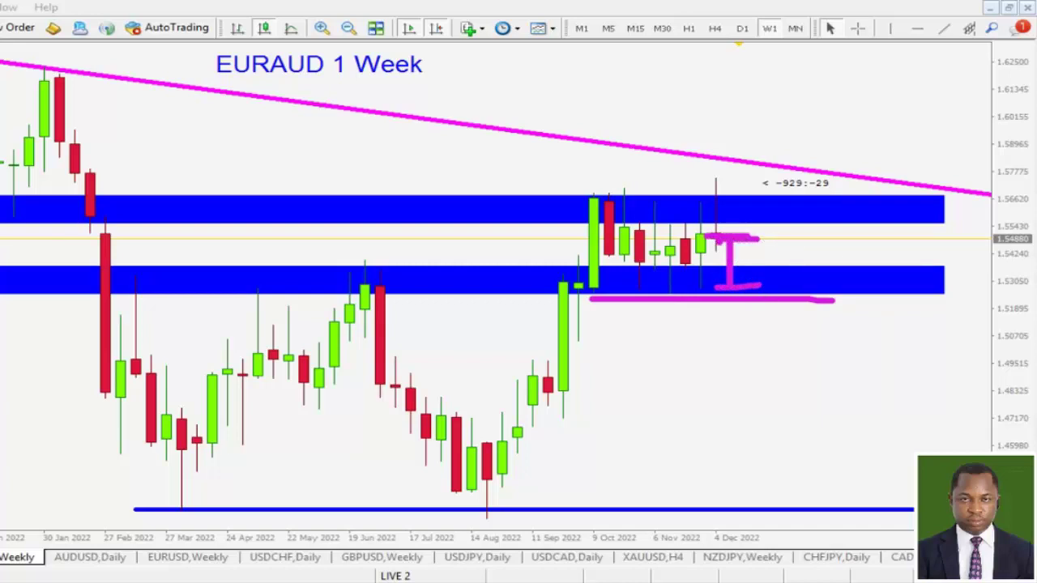
pyautogui.press('Escape')
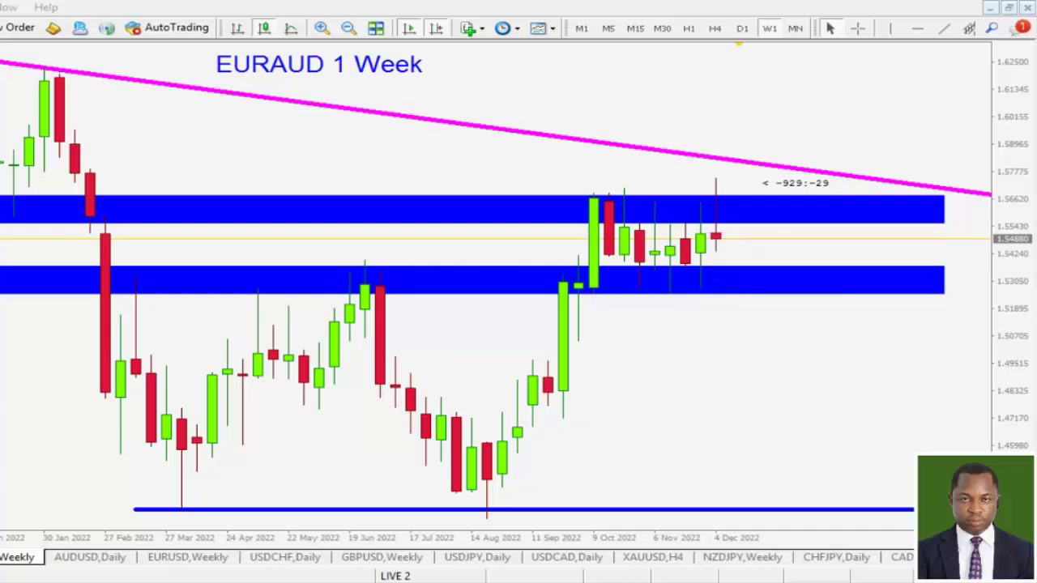
# Switch EURAUD to the daily timeframe, underline its title, draw a magenta arrow down to the lower red line, and clear the marks
pyautogui.click(742, 28)
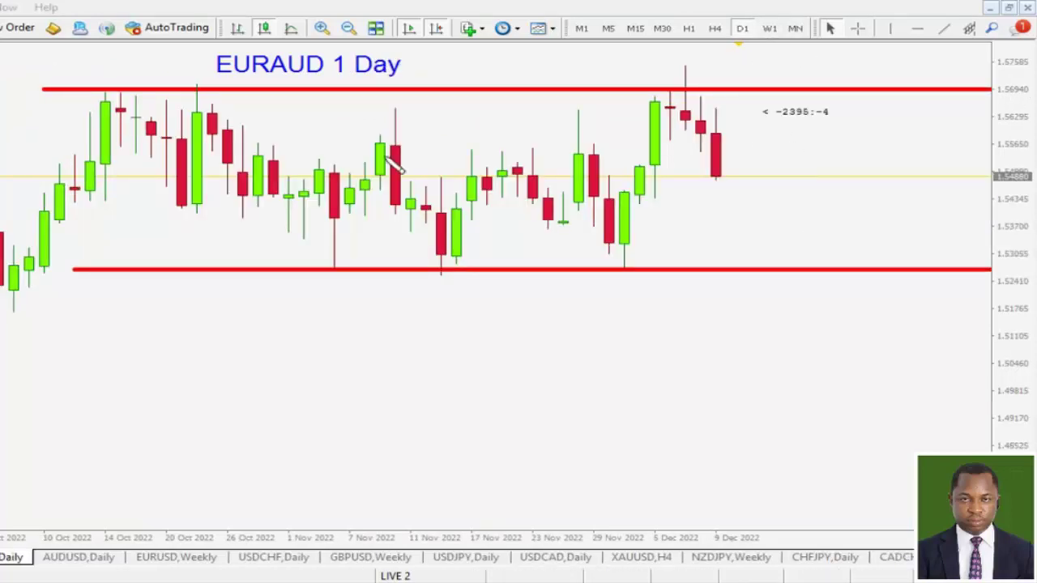
pyautogui.moveTo(213, 79); pyautogui.dragTo(411, 83)
pyautogui.click(418, 77)
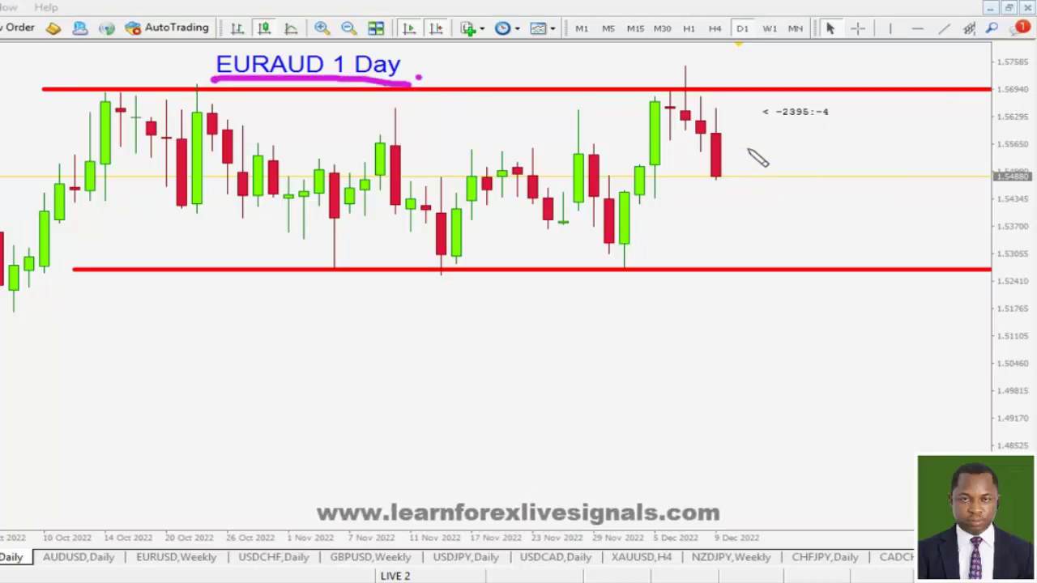
pyautogui.moveTo(746, 136)
pyautogui.mouseDown()
pyautogui.moveTo(752, 269)
pyautogui.moveTo(773, 250)
pyautogui.mouseUp()
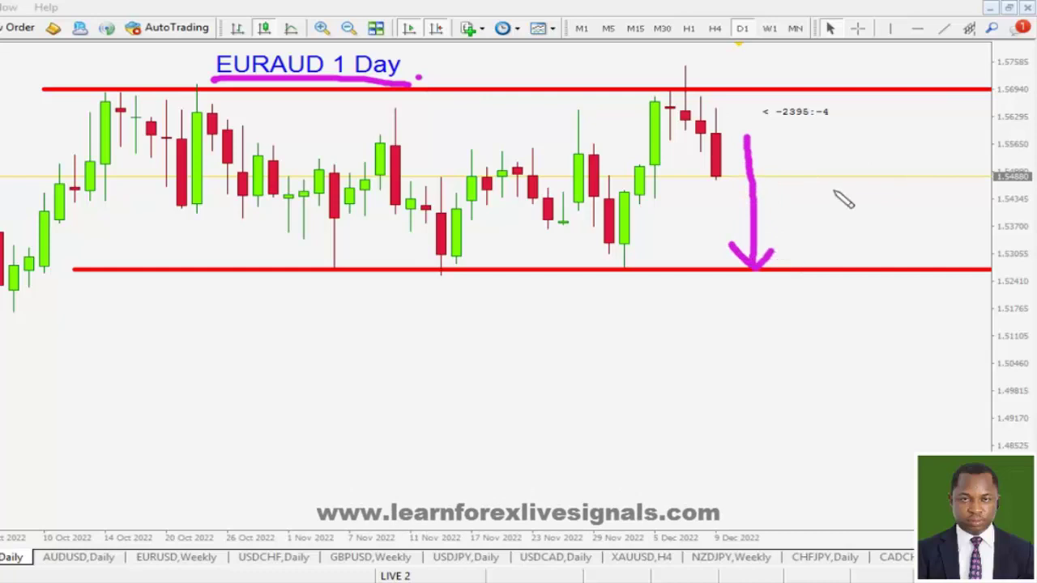
pyautogui.press('e')
# Bracket in magenta the distance from a level across the last daily candle to the dashed lower red line, and clear the marks
pyautogui.moveTo(656, 159); pyautogui.dragTo(810, 161)
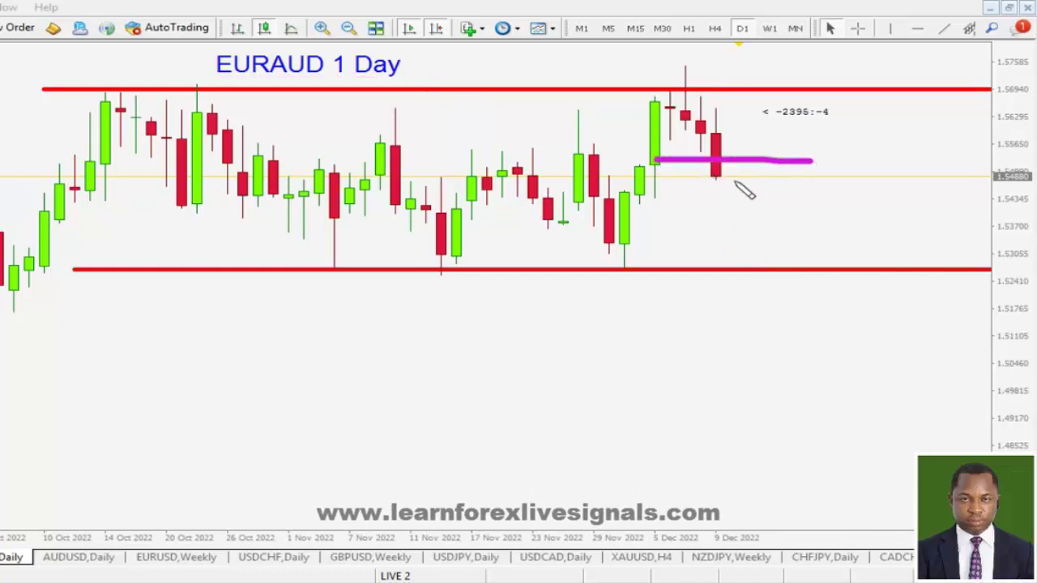
pyautogui.moveTo(738, 169); pyautogui.dragTo(742, 266)
pyautogui.moveTo(262, 262); pyautogui.dragTo(298, 263)
pyautogui.moveTo(345, 262); pyautogui.dragTo(465, 258)
pyautogui.moveTo(485, 257); pyautogui.dragTo(539, 257)
pyautogui.moveTo(556, 257); pyautogui.dragTo(839, 260)
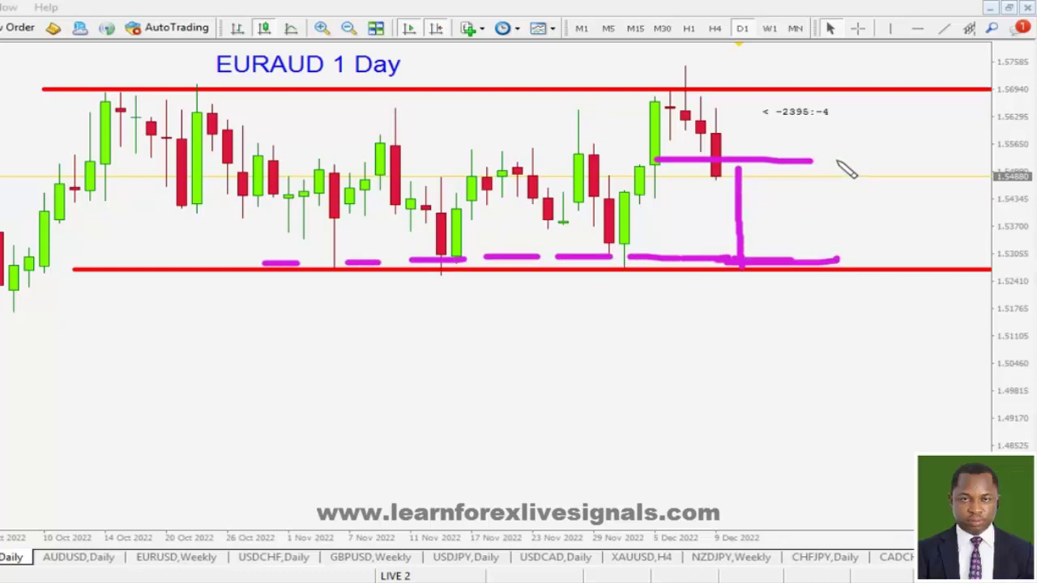
pyautogui.moveTo(834, 155)
pyautogui.mouseDown()
pyautogui.moveTo(860, 212)
pyautogui.moveTo(857, 256)
pyautogui.mouseUp()
pyautogui.click(903, 237)
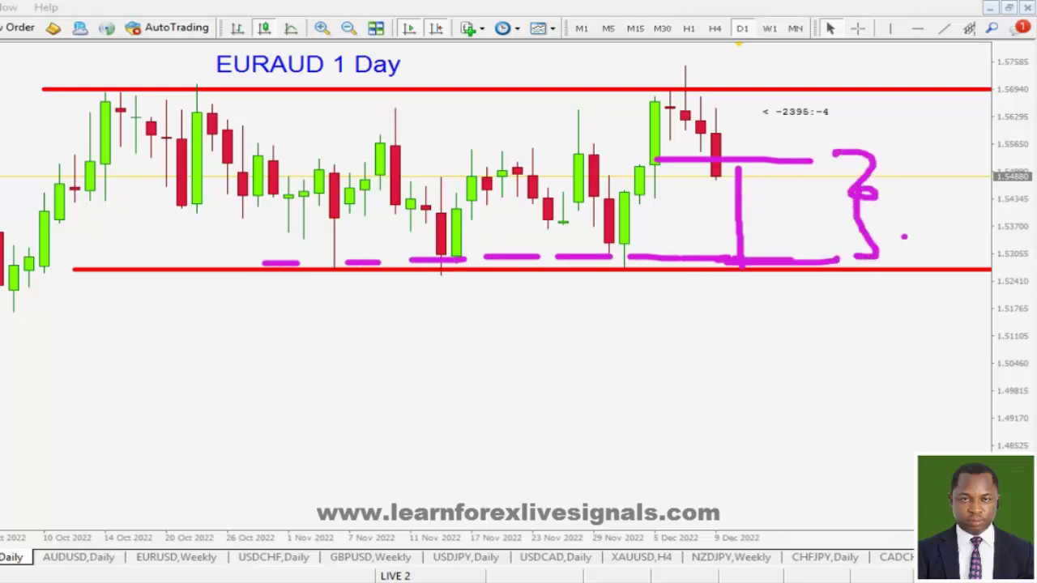
pyautogui.press('Escape')
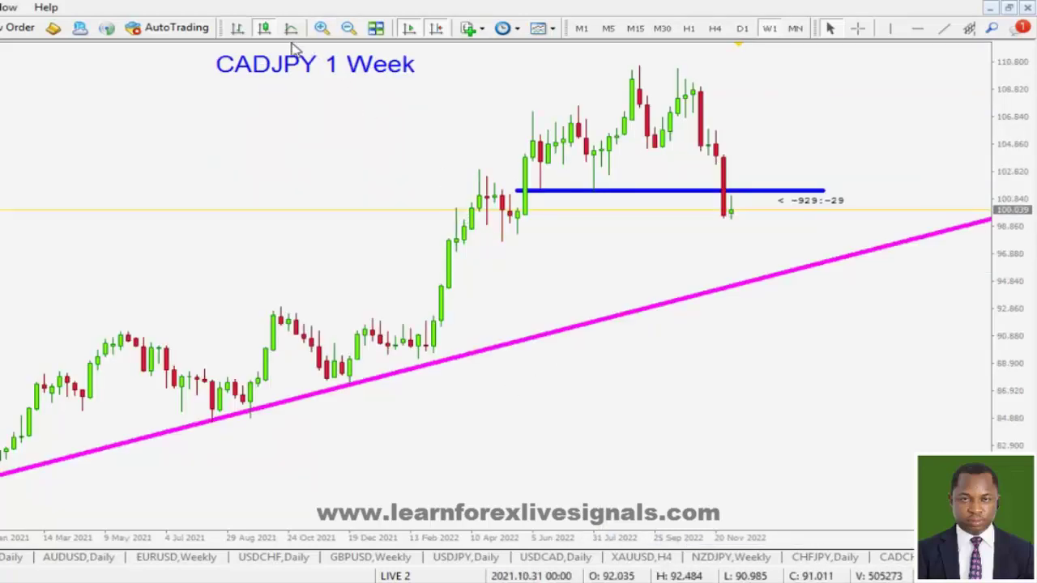
# Zoom in on the CADJPY weekly chart, mark both lows on the blue line, trace the break below it, and clear the marks
pyautogui.click(321, 27)
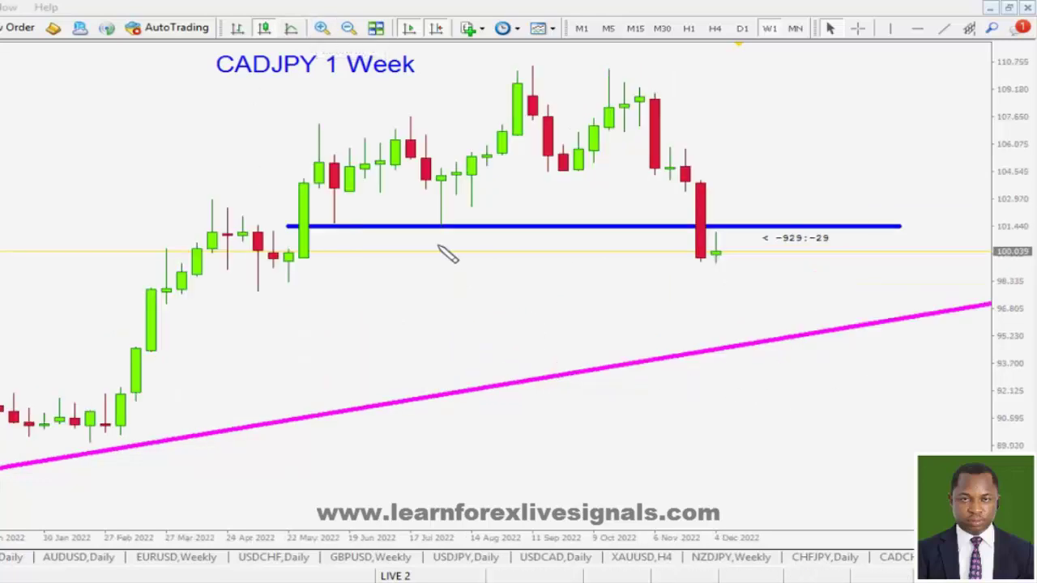
pyautogui.moveTo(342, 222); pyautogui.dragTo(338, 228)
pyautogui.moveTo(446, 226); pyautogui.dragTo(444, 228)
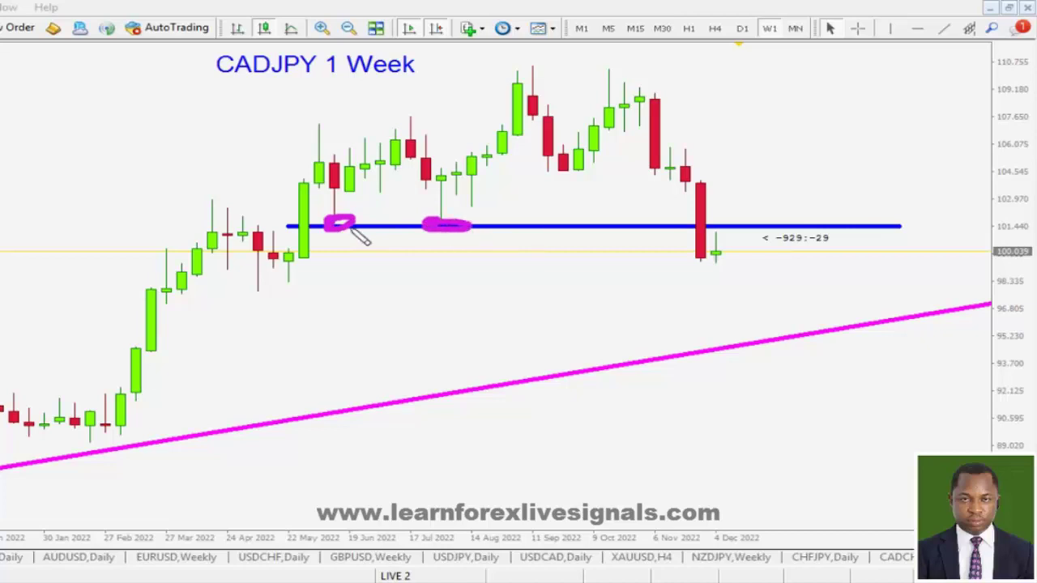
pyautogui.moveTo(300, 226)
pyautogui.mouseDown()
pyautogui.moveTo(648, 234)
pyautogui.moveTo(699, 240)
pyautogui.moveTo(710, 271)
pyautogui.moveTo(722, 231)
pyautogui.moveTo(695, 174)
pyautogui.moveTo(681, 239)
pyautogui.moveTo(714, 265)
pyautogui.mouseUp()
pyautogui.press('Escape')
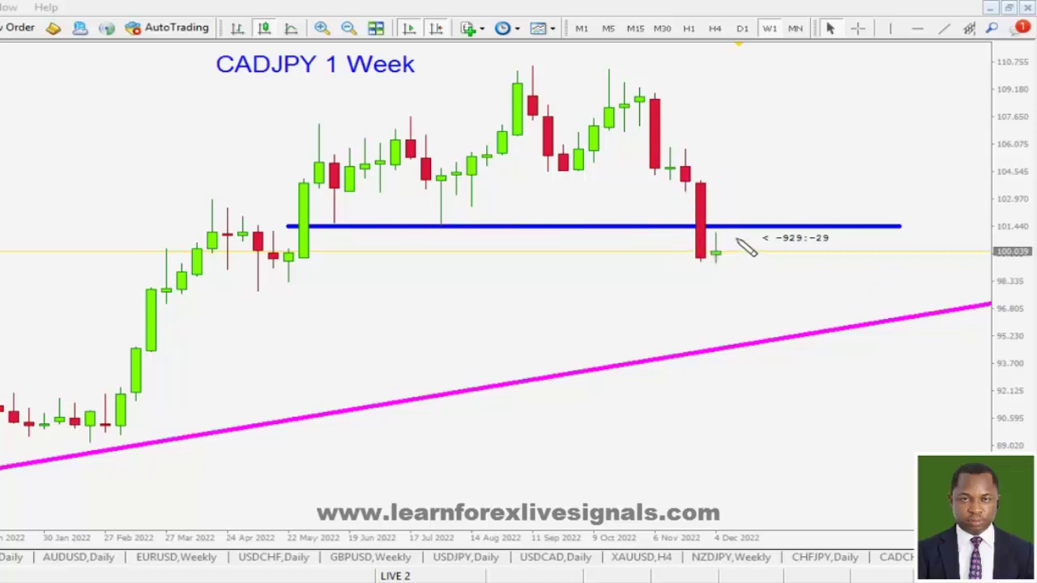
# Draw a magenta arrow from the blue line down to the trendline, clear it, and circle the latest weekly candle twice, clearing each circle
pyautogui.moveTo(734, 231)
pyautogui.mouseDown()
pyautogui.moveTo(745, 298)
pyautogui.moveTo(737, 324)
pyautogui.moveTo(753, 319)
pyautogui.mouseUp()
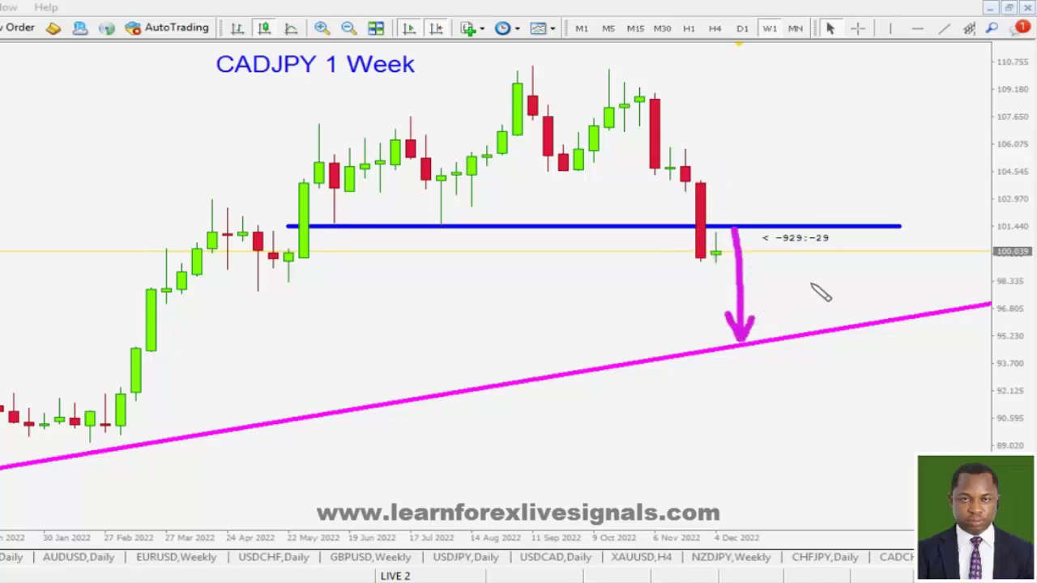
pyautogui.press('e')
pyautogui.moveTo(724, 262)
pyautogui.mouseDown()
pyautogui.moveTo(735, 245)
pyautogui.moveTo(707, 229)
pyautogui.moveTo(726, 264)
pyautogui.mouseUp()
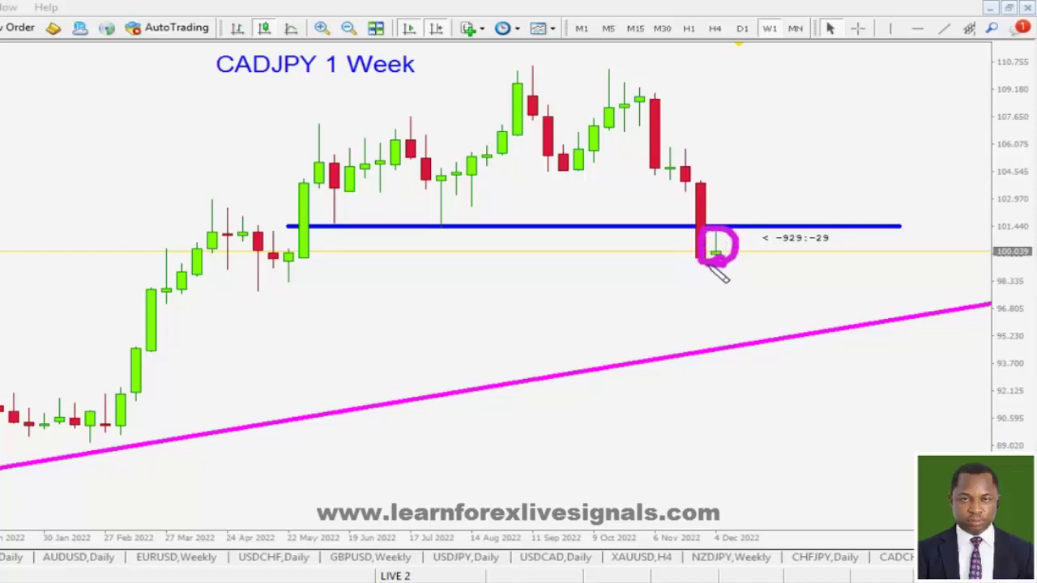
pyautogui.press('Escape')
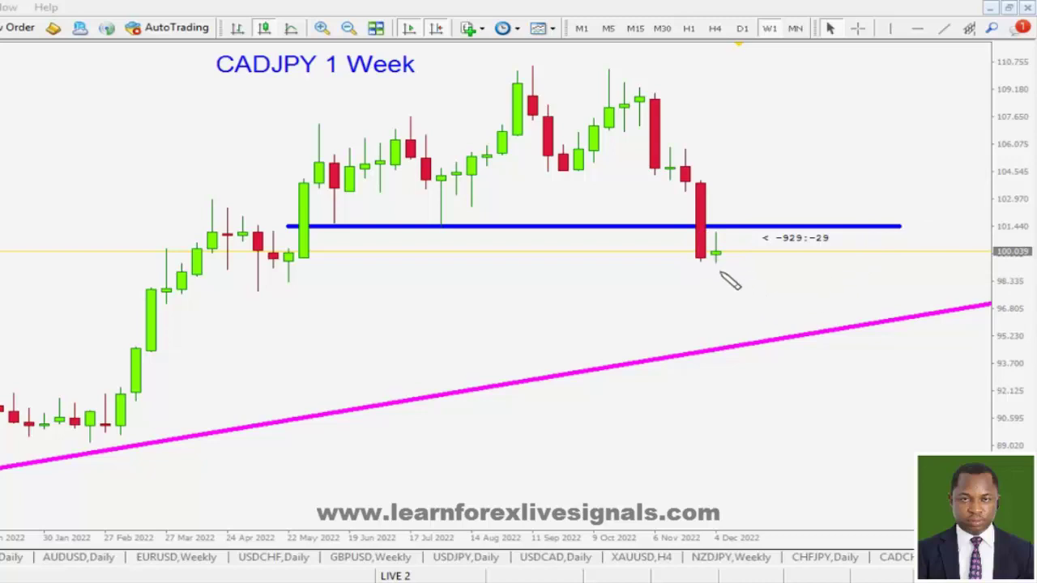
pyautogui.moveTo(716, 269)
pyautogui.mouseDown()
pyautogui.moveTo(735, 247)
pyautogui.moveTo(703, 240)
pyautogui.moveTo(719, 270)
pyautogui.mouseUp()
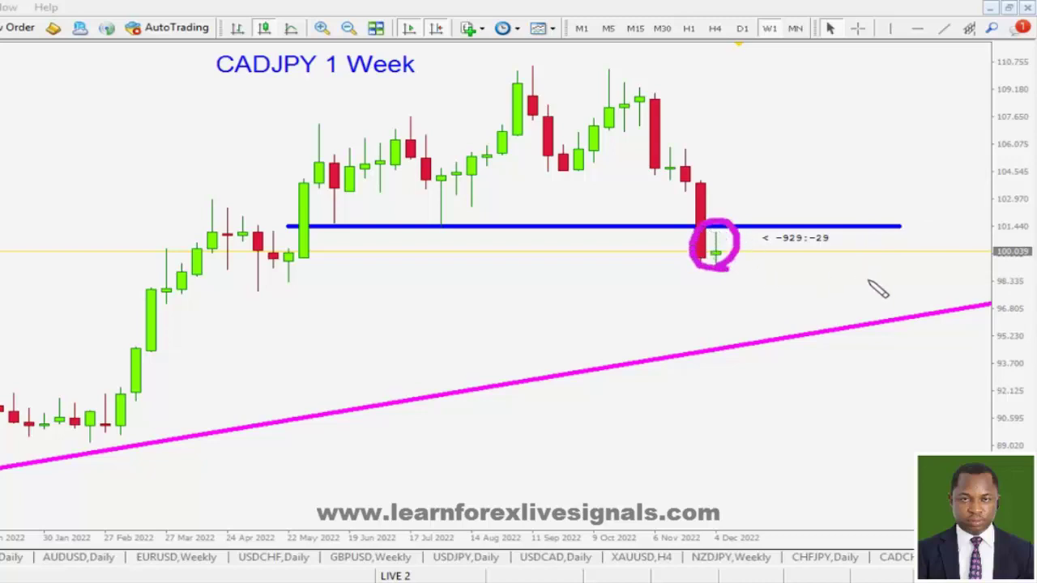
pyautogui.press('Escape')
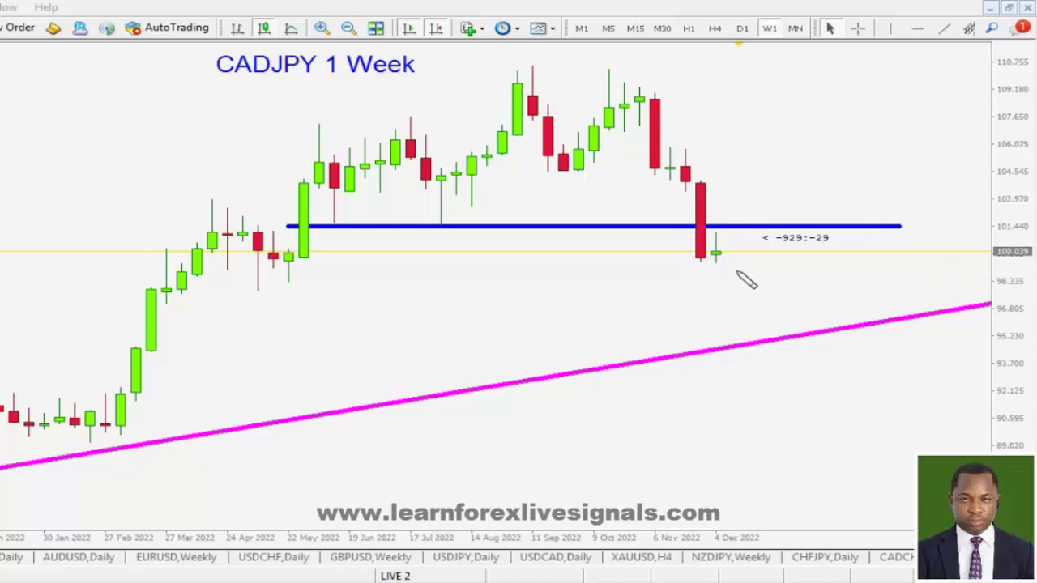
# Mark the latest CADJPY candle with magenta lines below its low and at the blue line, add a downward arrow, and clear the marks
pyautogui.moveTo(725, 250)
pyautogui.mouseDown()
pyautogui.moveTo(733, 317)
pyautogui.moveTo(735, 248)
pyautogui.moveTo(745, 338)
pyautogui.moveTo(740, 235)
pyautogui.mouseUp()
pyautogui.press('e')
pyautogui.moveTo(692, 265); pyautogui.dragTo(715, 265)
pyautogui.moveTo(724, 264); pyautogui.dragTo(771, 261)
pyautogui.moveTo(677, 219); pyautogui.dragTo(834, 216)
pyautogui.moveTo(735, 251)
pyautogui.mouseDown()
pyautogui.moveTo(740, 333)
pyautogui.moveTo(755, 318)
pyautogui.mouseUp()
pyautogui.press('e')
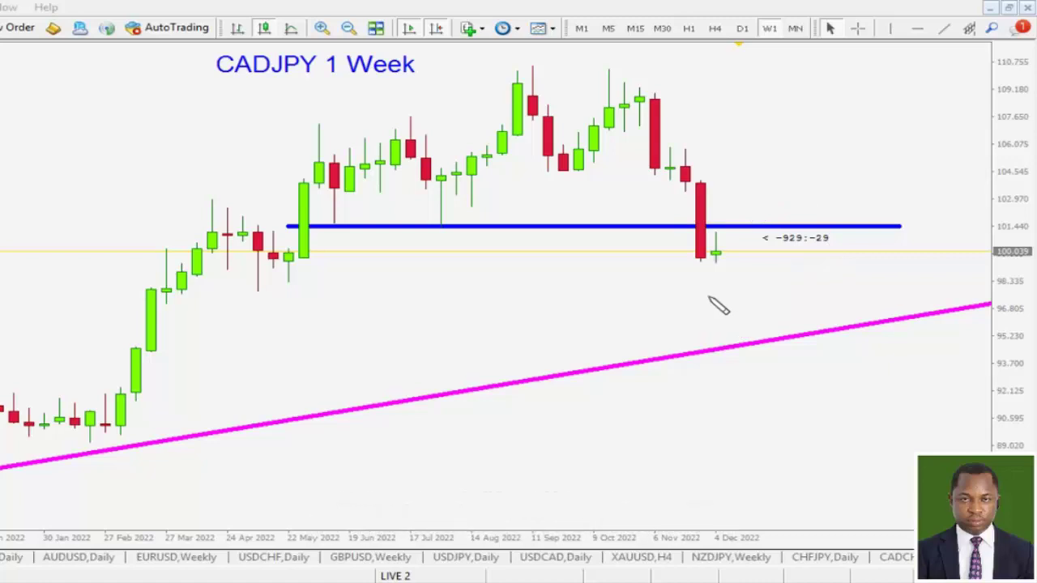
# Draw magenta downward arrows from the latest CADJPY candle toward the trendline and clear the marks
pyautogui.moveTo(725, 235)
pyautogui.mouseDown()
pyautogui.moveTo(737, 259)
pyautogui.moveTo(708, 235)
pyautogui.moveTo(733, 263)
pyautogui.moveTo(729, 243)
pyautogui.moveTo(737, 316)
pyautogui.moveTo(713, 301)
pyautogui.mouseUp()
pyautogui.click(761, 251)
pyautogui.press('e')
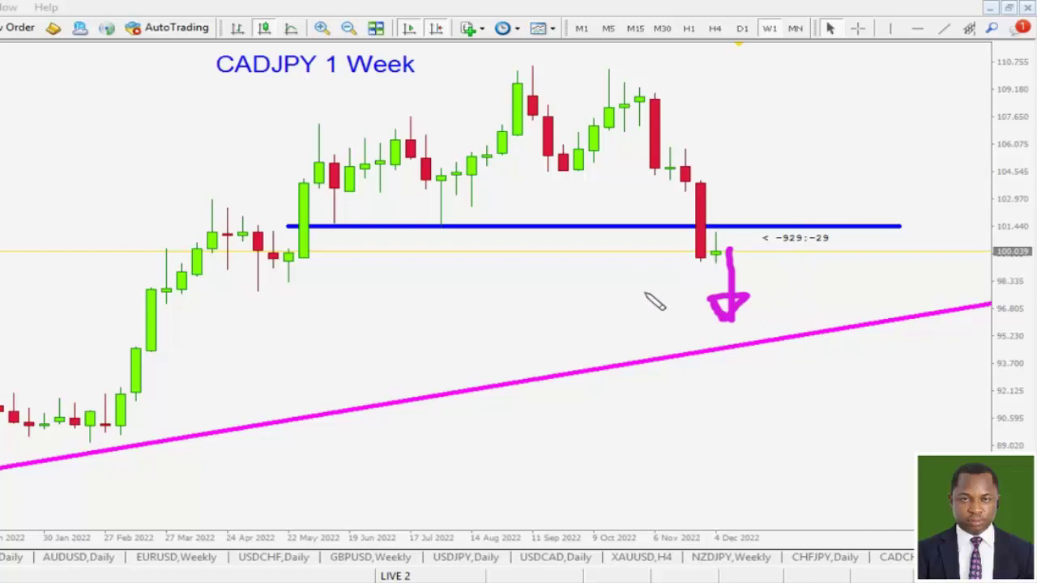
pyautogui.press('e')
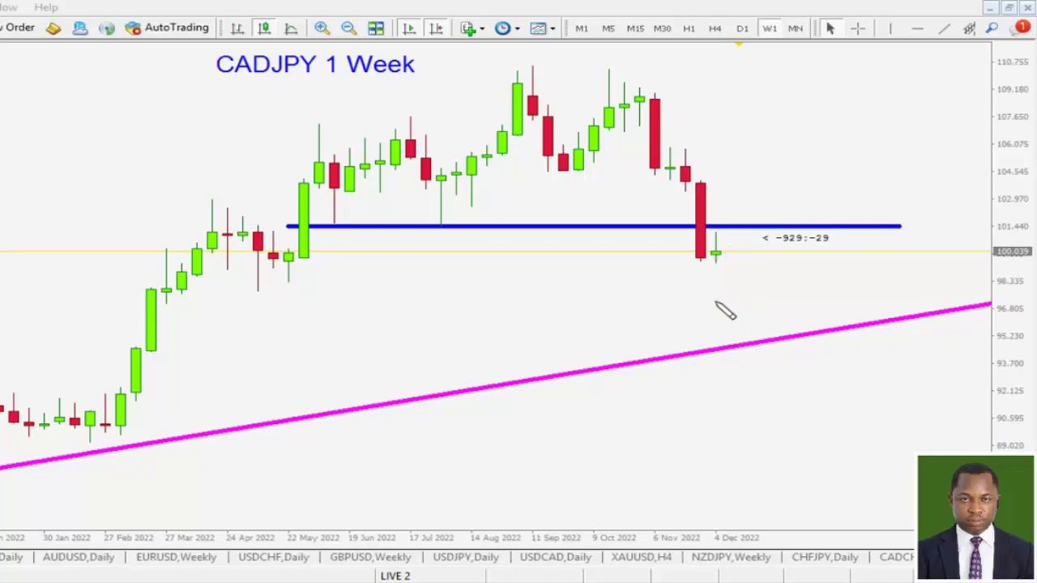
# Cross out the latest CADJPY weekly candle with a magenta X and clear the mark
pyautogui.moveTo(731, 252)
pyautogui.mouseDown()
pyautogui.moveTo(733, 243)
pyautogui.moveTo(701, 230)
pyautogui.moveTo(722, 276)
pyautogui.moveTo(736, 247)
pyautogui.moveTo(749, 263)
pyautogui.moveTo(696, 276)
pyautogui.mouseUp()
pyautogui.press('e')
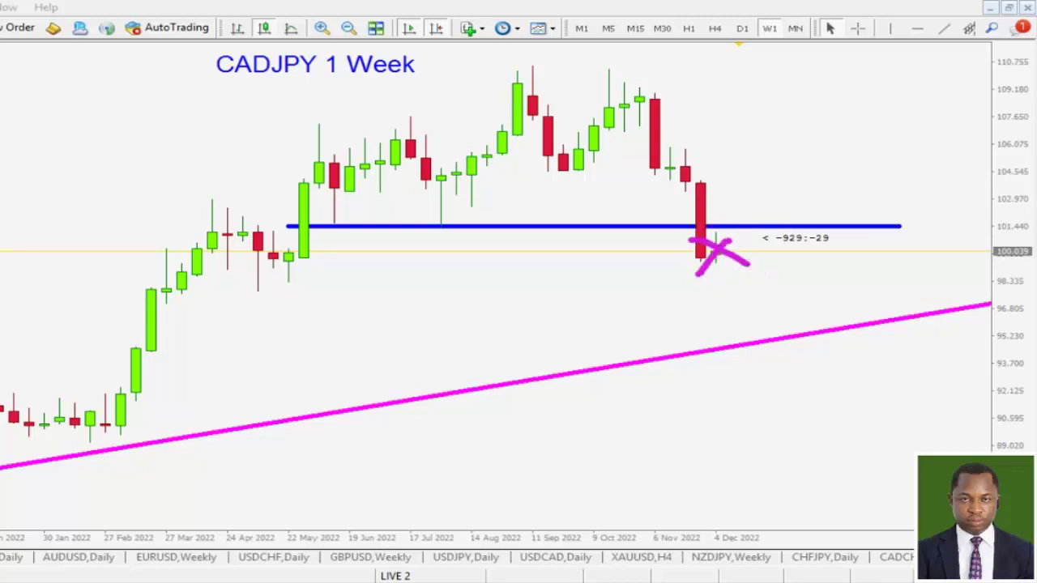
pyautogui.press('e')
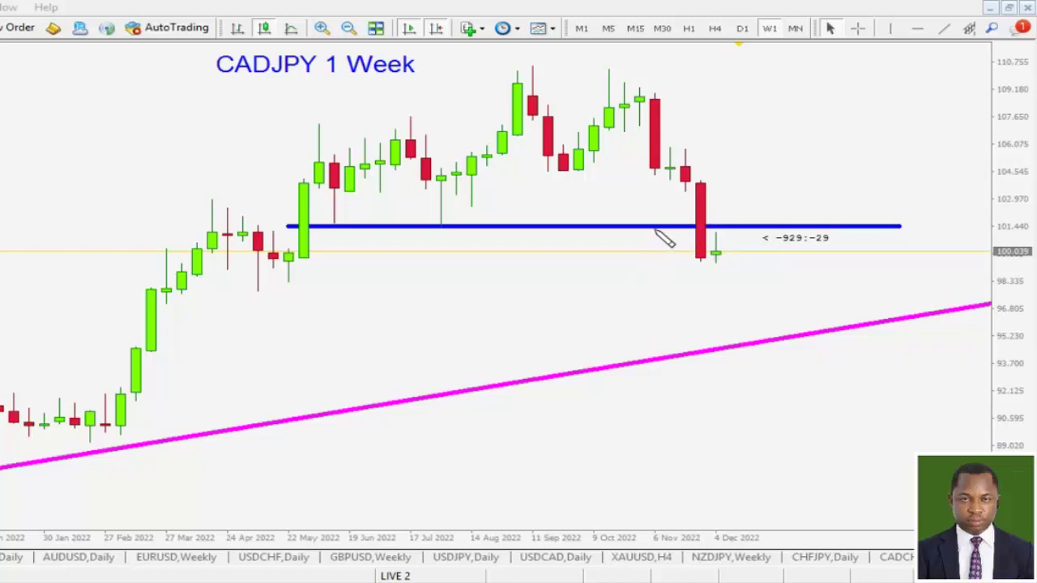
# Draw a magenta plus-shaped candle below the blue line and a check mark beside the latest CADJPY candle, then clear both
pyautogui.moveTo(655, 229)
pyautogui.mouseDown()
pyautogui.moveTo(662, 247)
pyautogui.moveTo(641, 245)
pyautogui.moveTo(660, 260)
pyautogui.mouseUp()
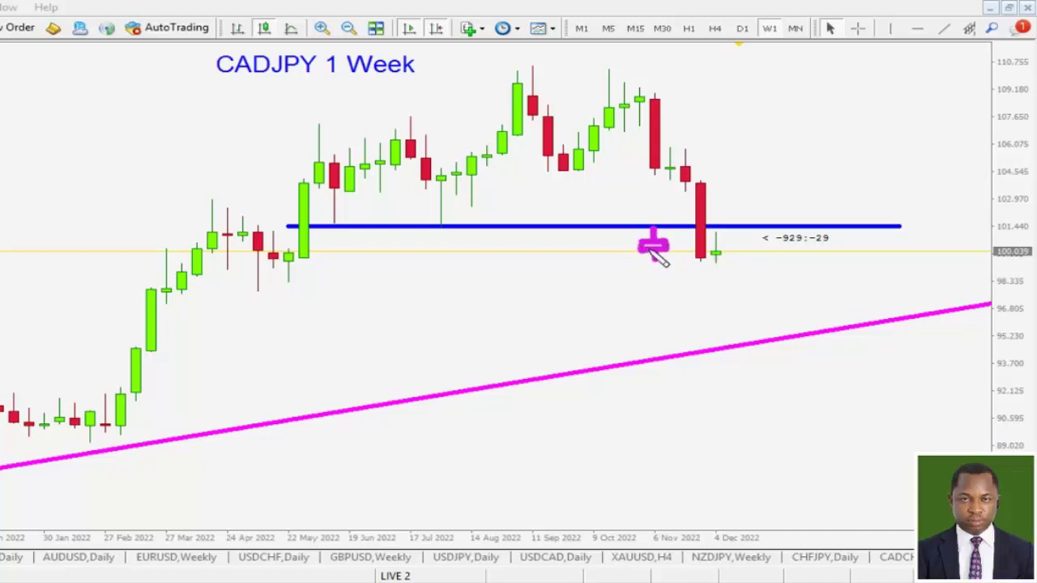
pyautogui.moveTo(733, 243)
pyautogui.mouseDown()
pyautogui.moveTo(751, 261)
pyautogui.moveTo(818, 160)
pyautogui.mouseUp()
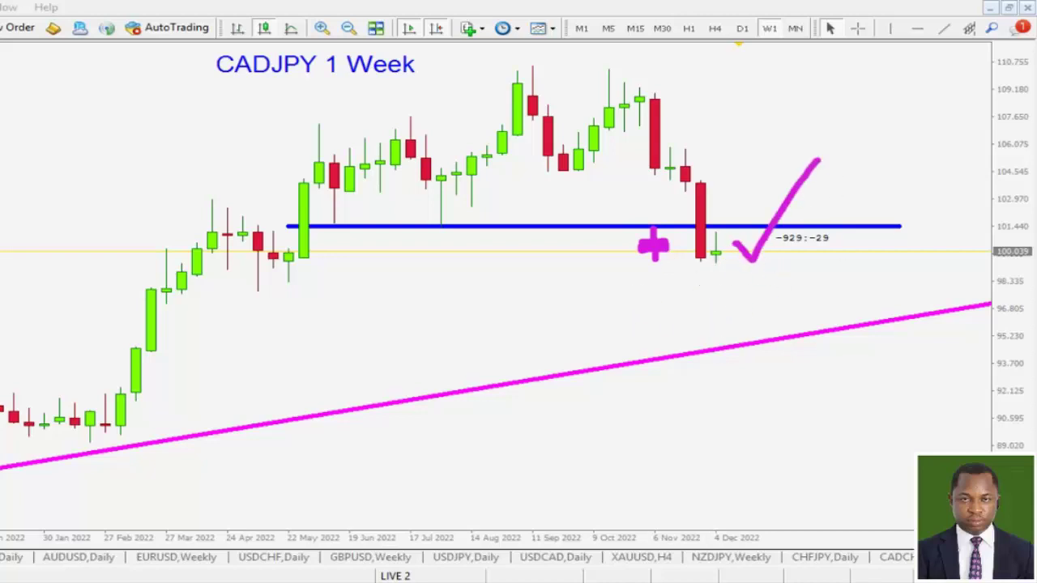
pyautogui.moveTo(653, 220)
pyautogui.mouseDown()
pyautogui.moveTo(654, 256)
pyautogui.moveTo(661, 247)
pyautogui.moveTo(639, 248)
pyautogui.moveTo(655, 244)
pyautogui.mouseUp()
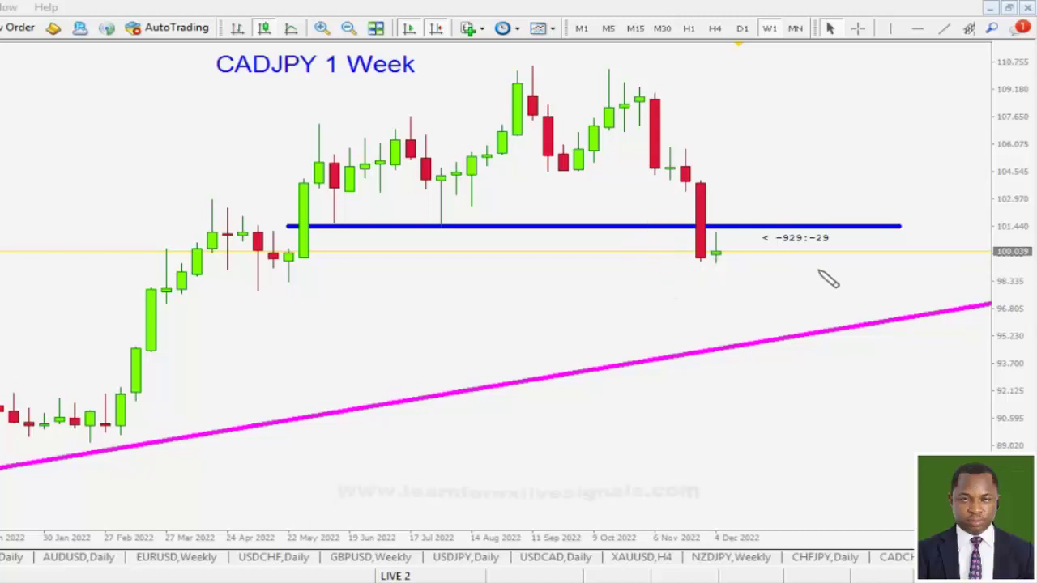
# Draw a large magenta X across the area between the blue line and the rising trendline, and clear it
pyautogui.moveTo(648, 188); pyautogui.dragTo(849, 324)
pyautogui.moveTo(769, 225); pyautogui.dragTo(652, 340)
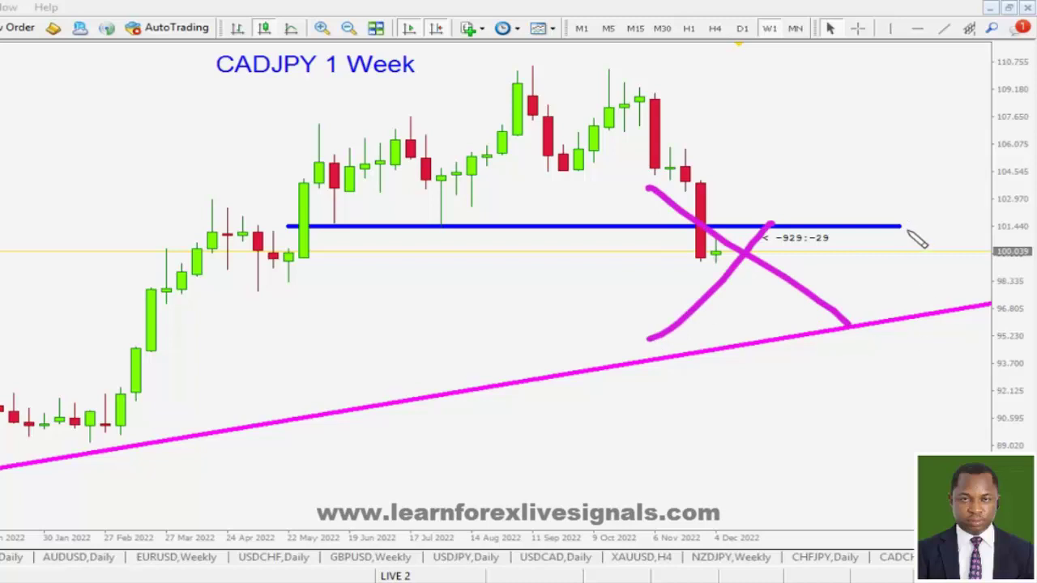
pyautogui.press('e')
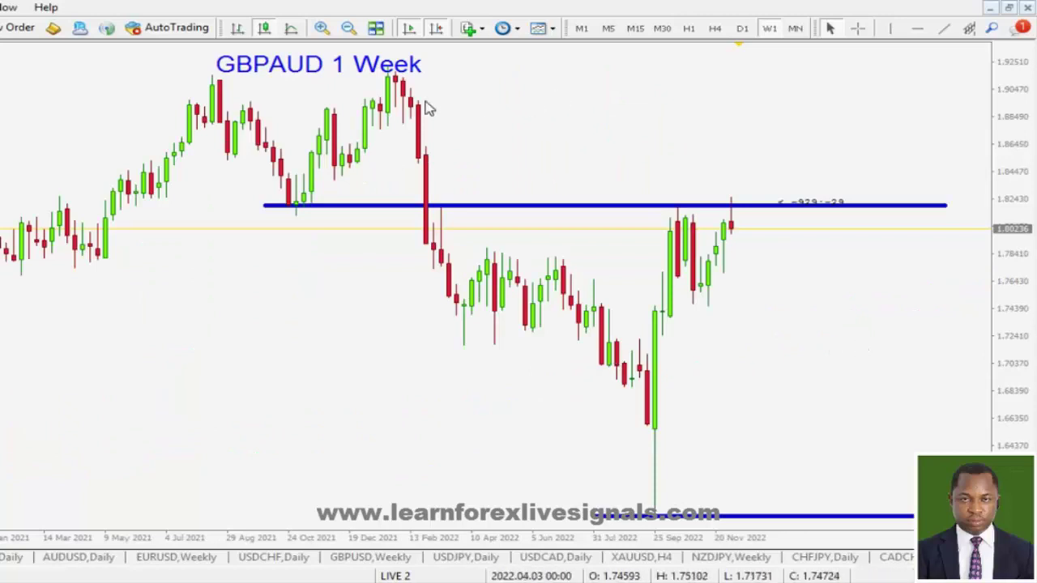
# On the GBPAUD weekly chart, label the upper blue line S and R, box the latest candle, trace the recent swings, and clear the marks
pyautogui.click(322, 27)
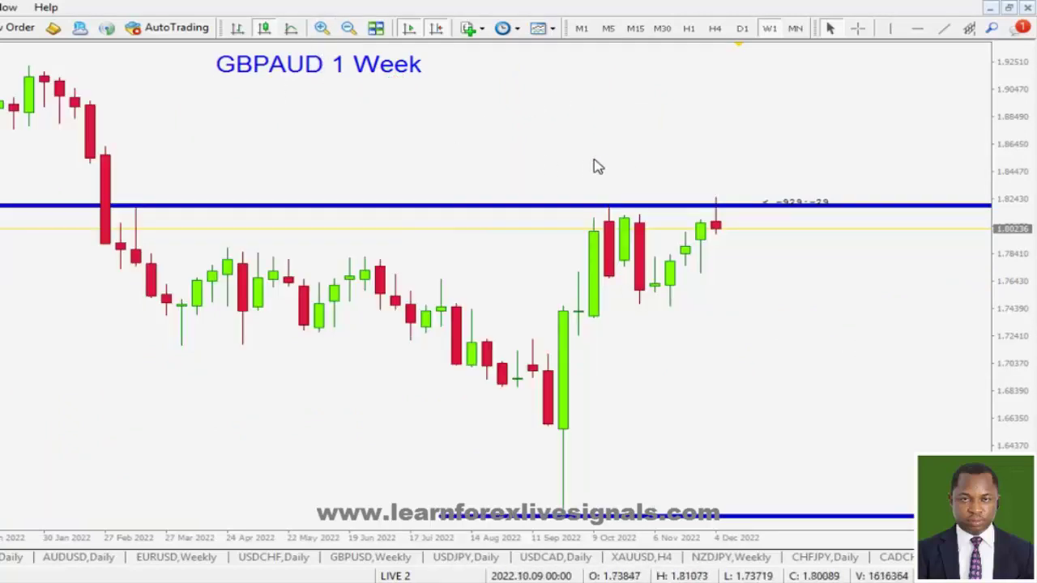
pyautogui.click(349, 28)
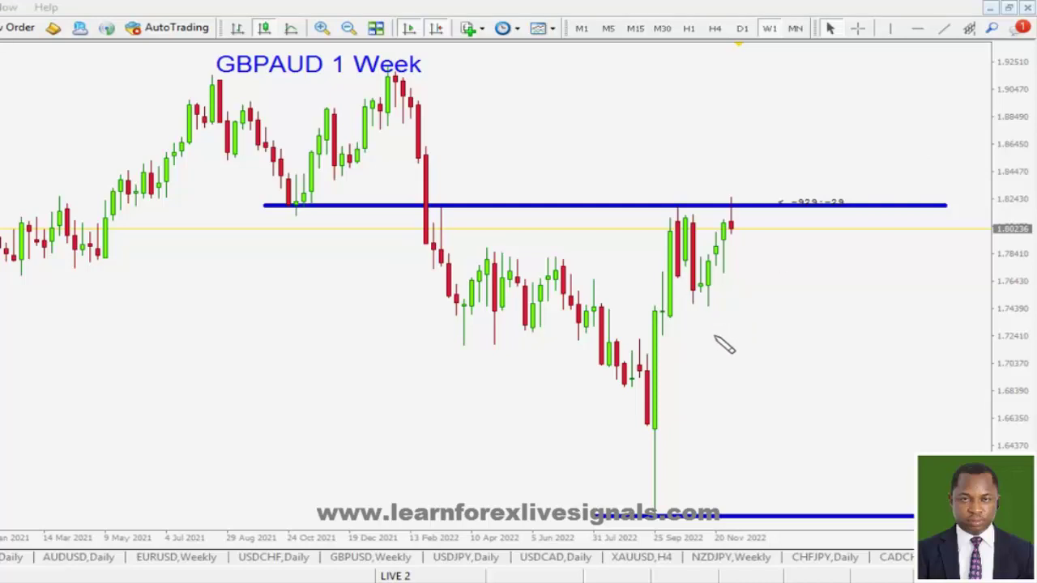
pyautogui.moveTo(742, 235)
pyautogui.mouseDown()
pyautogui.moveTo(729, 194)
pyautogui.moveTo(739, 233)
pyautogui.mouseUp()
pyautogui.moveTo(266, 206)
pyautogui.mouseDown()
pyautogui.moveTo(349, 207)
pyautogui.moveTo(284, 240)
pyautogui.mouseUp()
pyautogui.moveTo(647, 209); pyautogui.dragTo(685, 199)
pyautogui.moveTo(638, 406)
pyautogui.mouseDown()
pyautogui.moveTo(666, 237)
pyautogui.moveTo(685, 220)
pyautogui.moveTo(709, 308)
pyautogui.moveTo(719, 232)
pyautogui.moveTo(748, 197)
pyautogui.moveTo(719, 229)
pyautogui.moveTo(751, 235)
pyautogui.mouseUp()
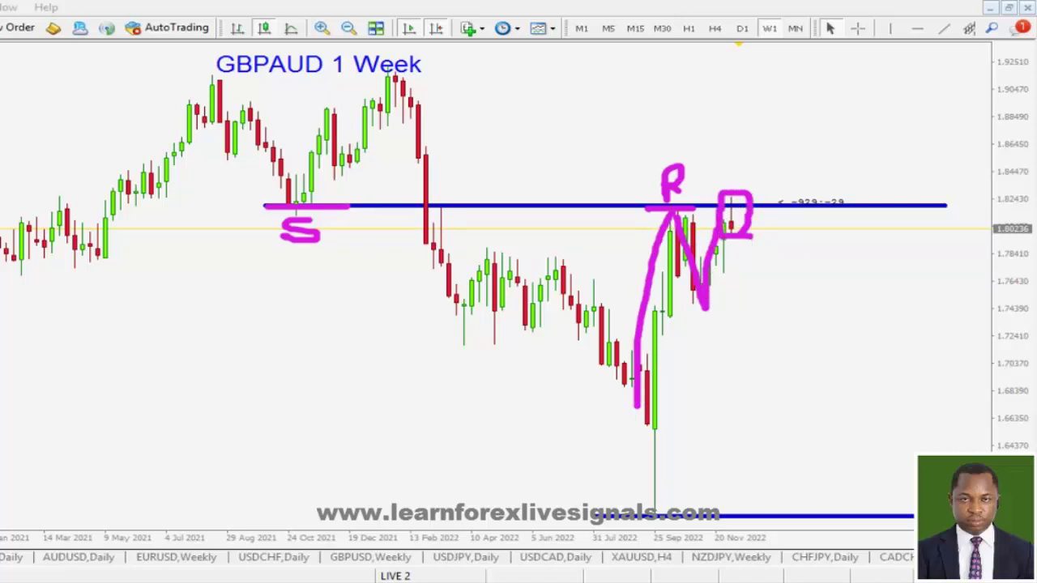
pyautogui.press('Escape')
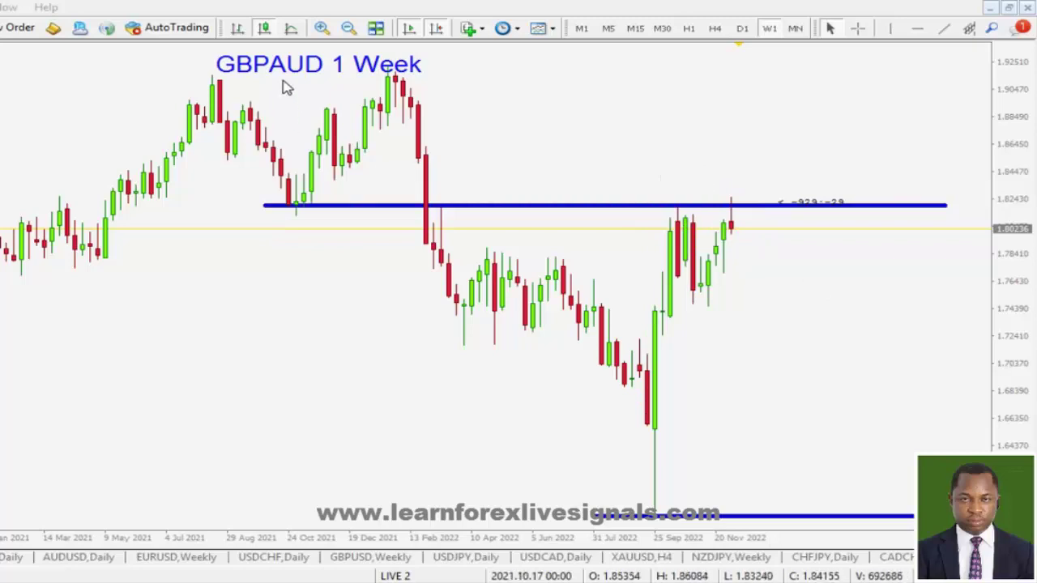
# Zoom in on the latest candles near the upper blue line of the GBPAUD weekly chart
pyautogui.click(321, 29)
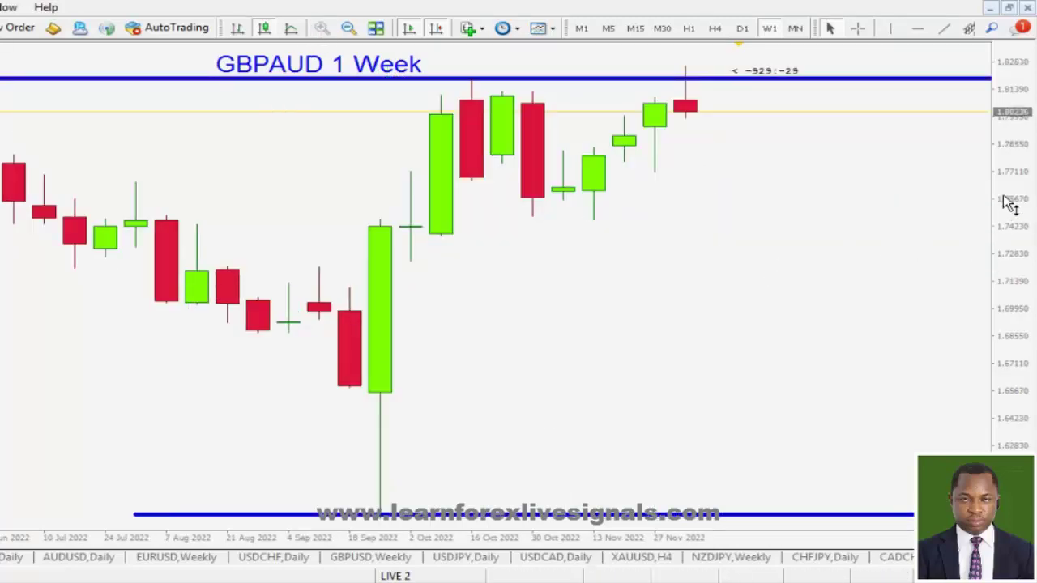